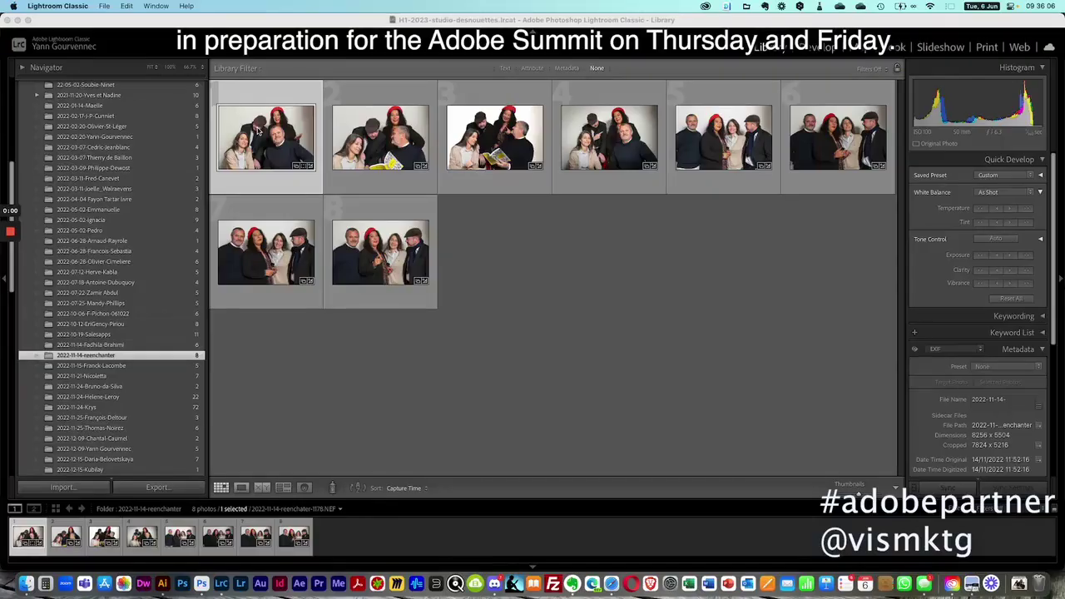
# Step: Create a virtual copy of the first studio group photo, view it large, and switch to Develop
pyautogui.rightClick(260, 128)
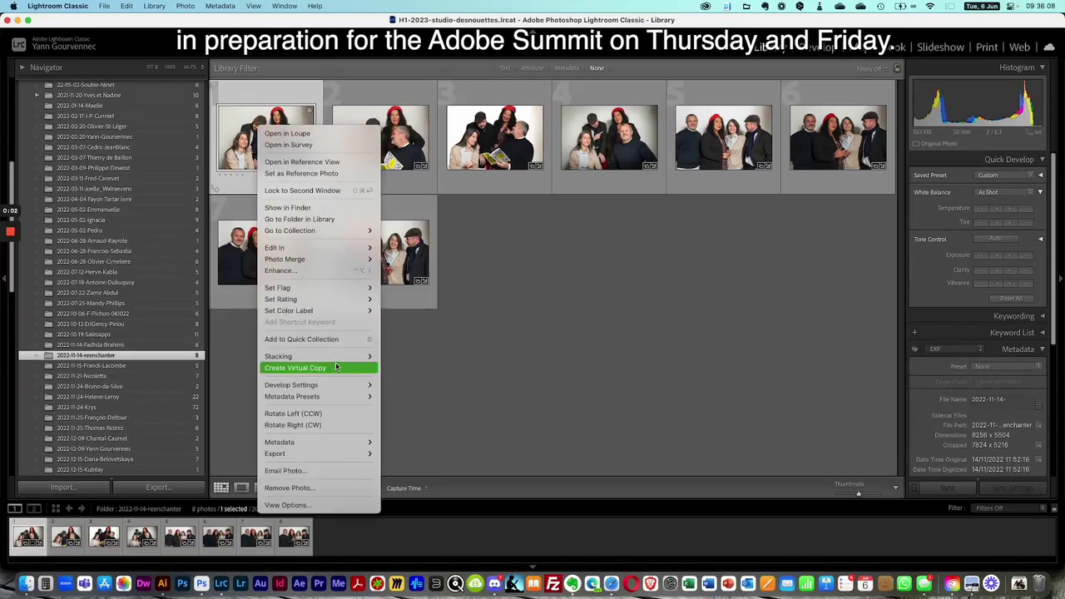
pyautogui.moveTo(329, 444)
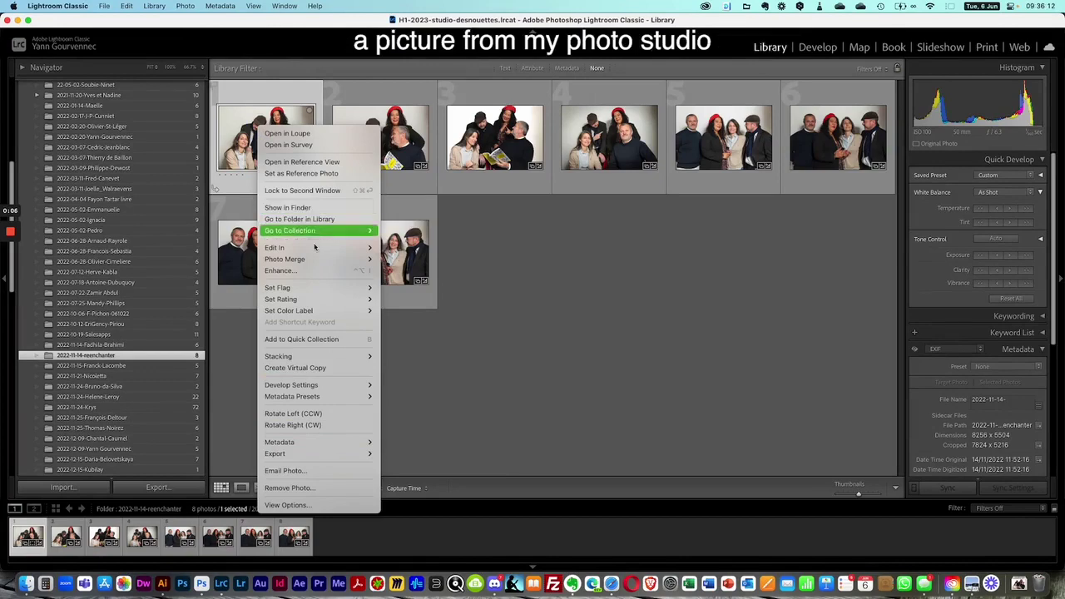
pyautogui.click(311, 367)
pyautogui.doubleClick(363, 153)
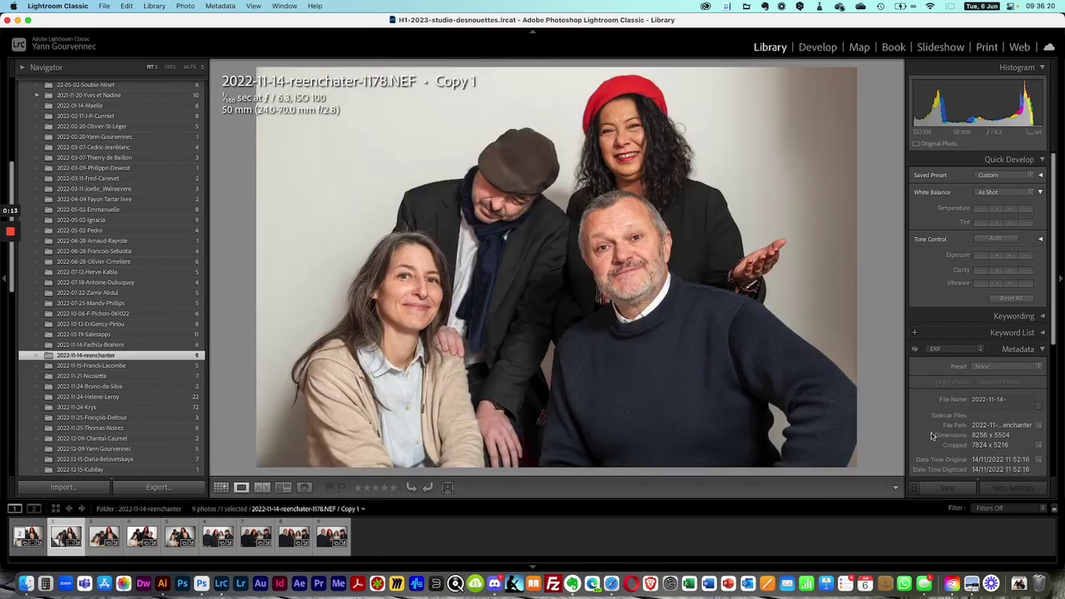
pyautogui.click(820, 50)
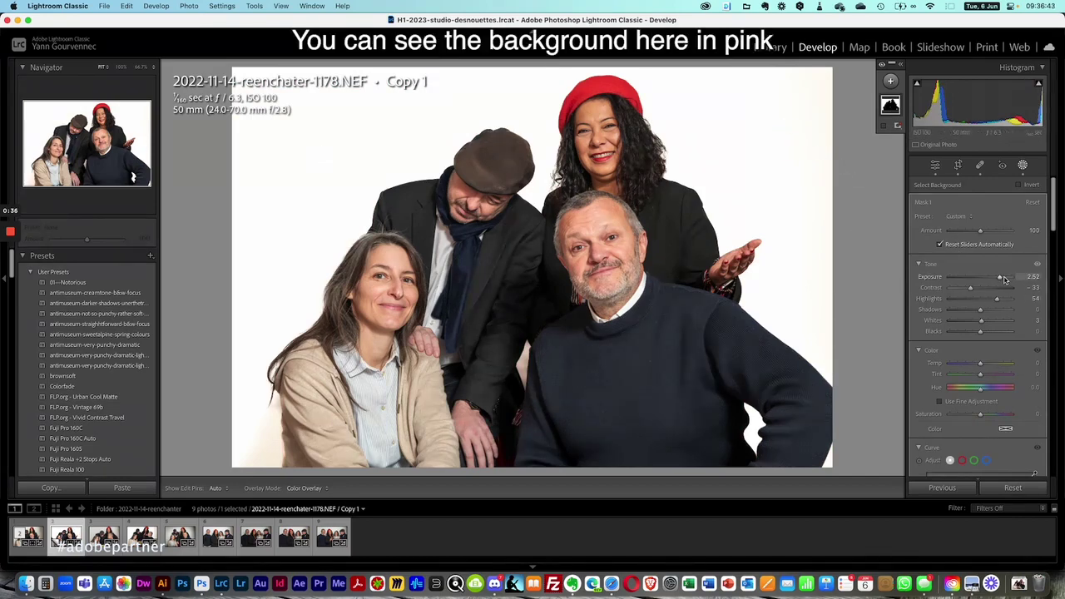
# Step: Raise the background mask's Exposure to 2.85, then start a new mask that detects the people
pyautogui.moveTo(1000, 279); pyautogui.dragTo(1001, 276)
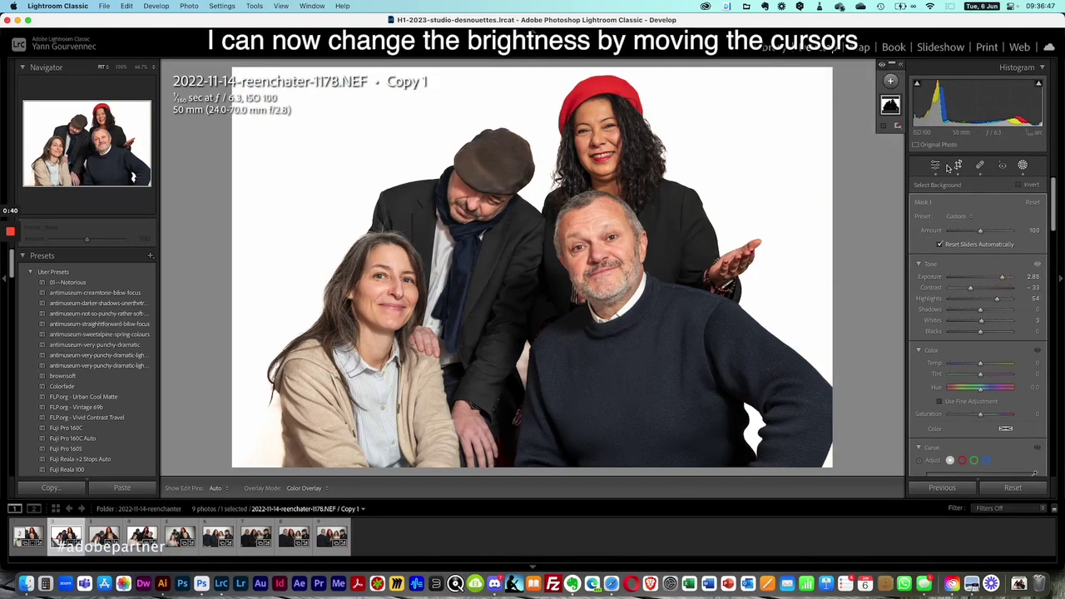
pyautogui.click(891, 81)
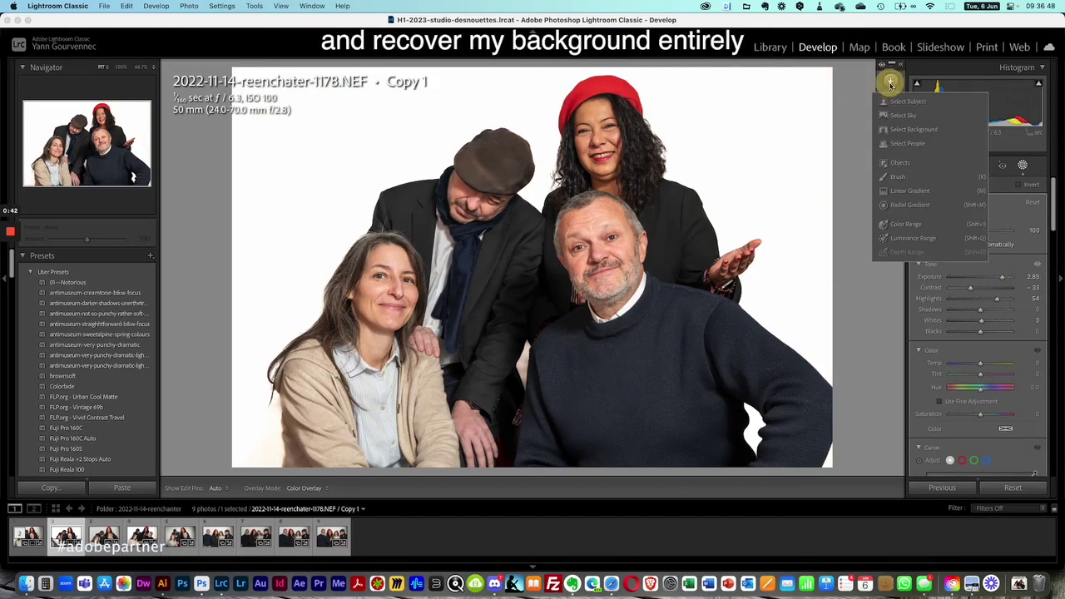
pyautogui.click(888, 145)
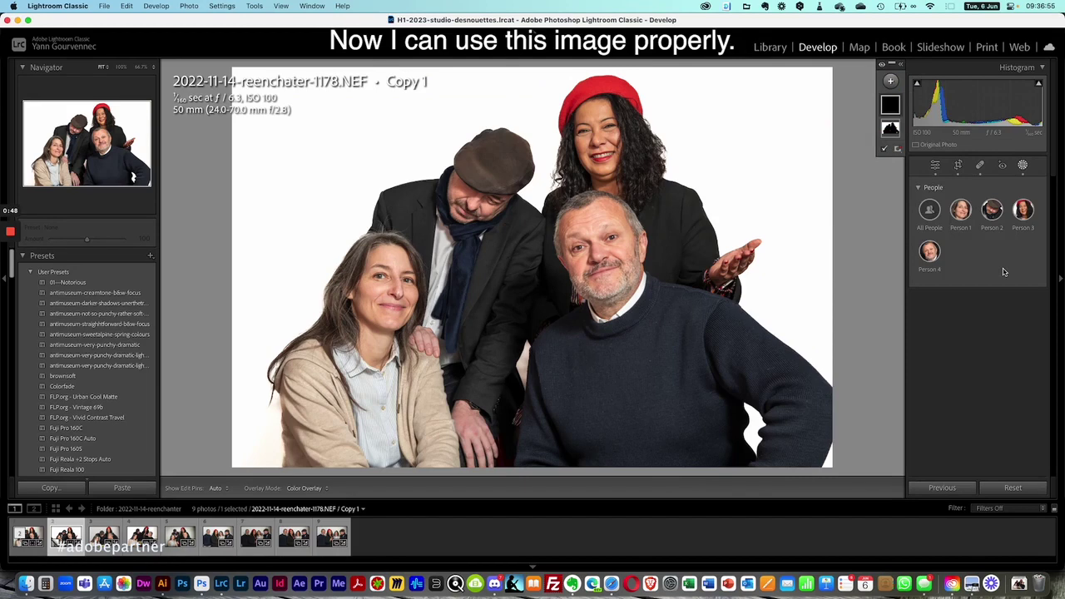
# Step: Mask Person 3, the woman in the red beret, with exposure 0.04, then switch to Healing
pyautogui.click(1022, 211)
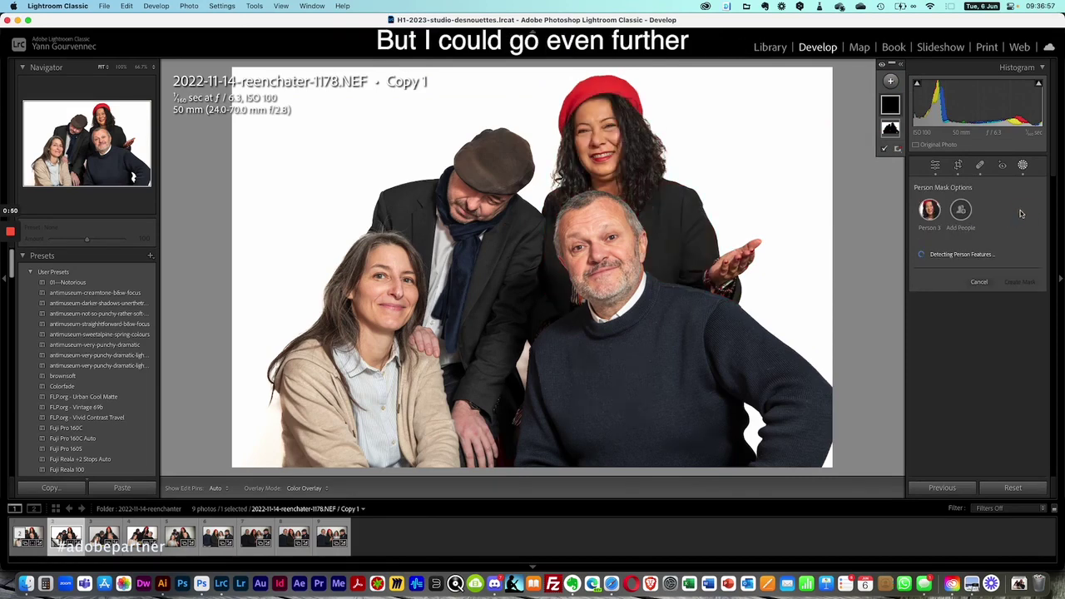
pyautogui.click(1019, 425)
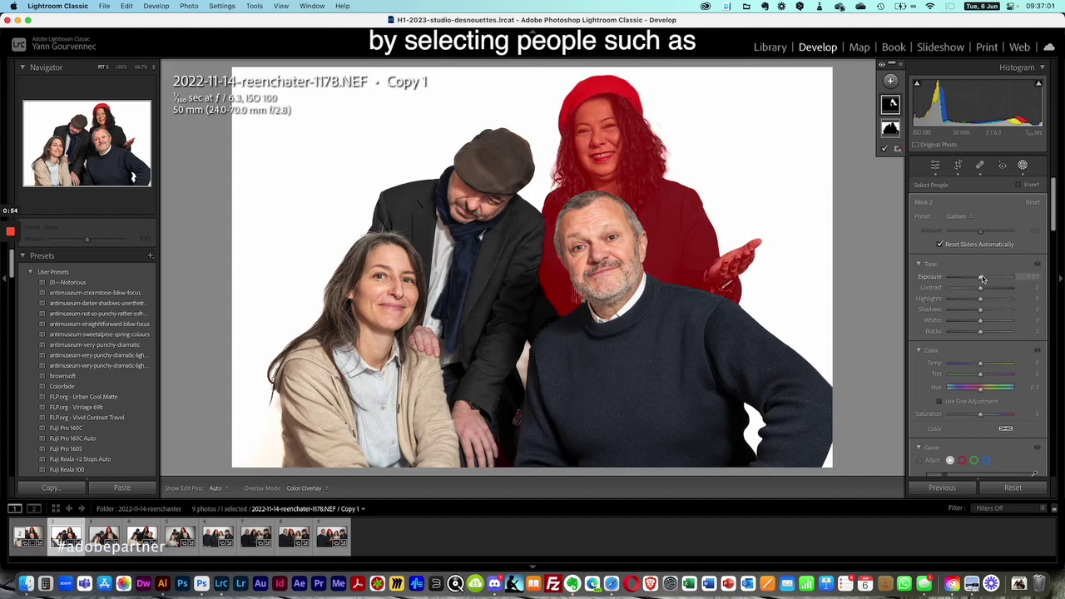
pyautogui.moveTo(981, 277)
pyautogui.mouseDown()
pyautogui.moveTo(970, 278)
pyautogui.moveTo(982, 278)
pyautogui.mouseUp()
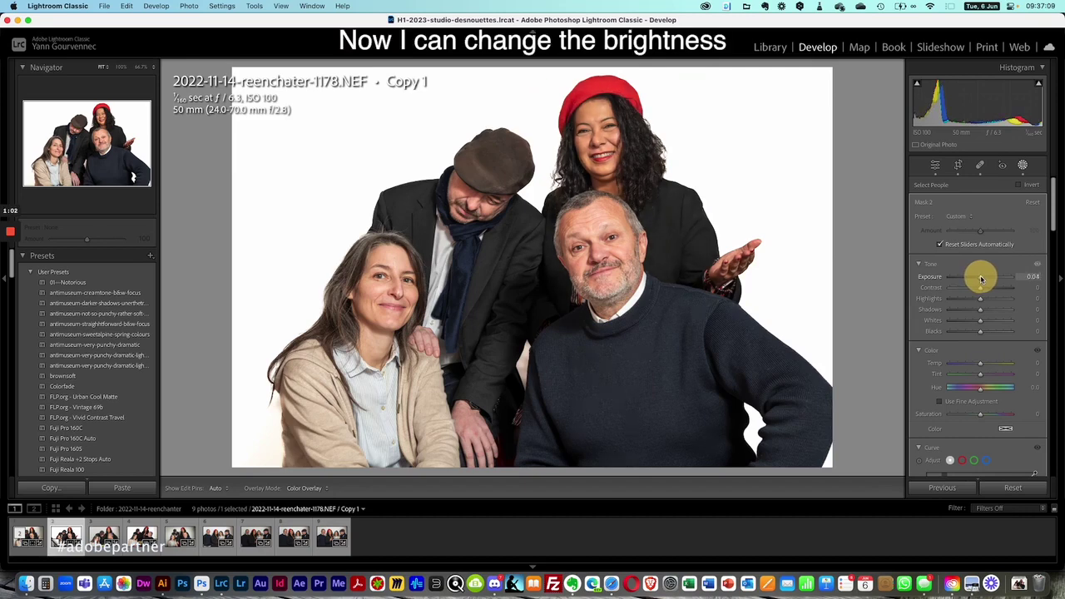
pyautogui.moveTo(982, 279); pyautogui.dragTo(979, 278)
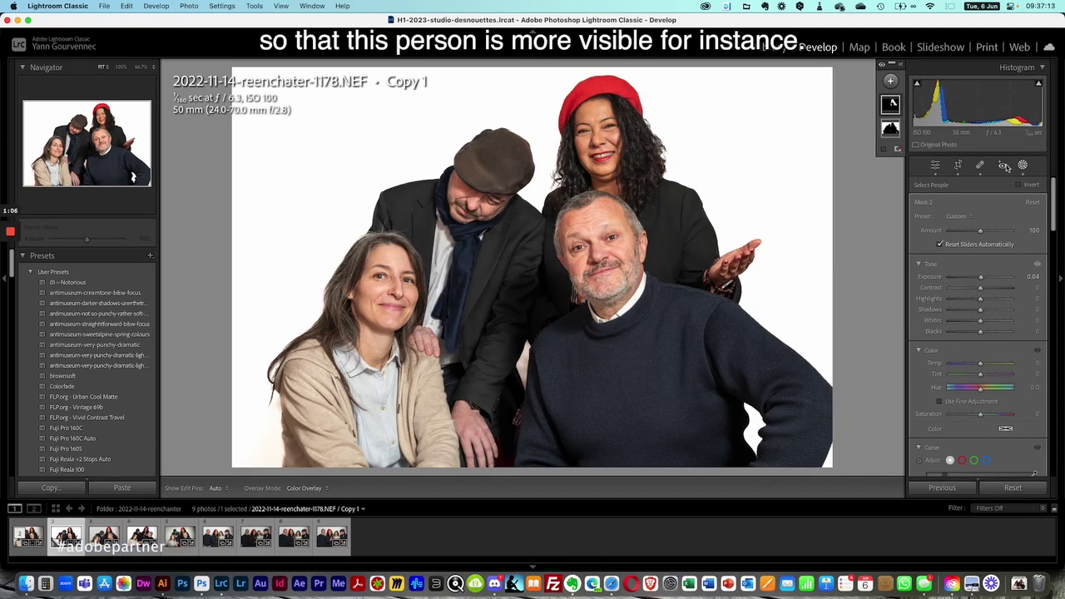
pyautogui.click(980, 167)
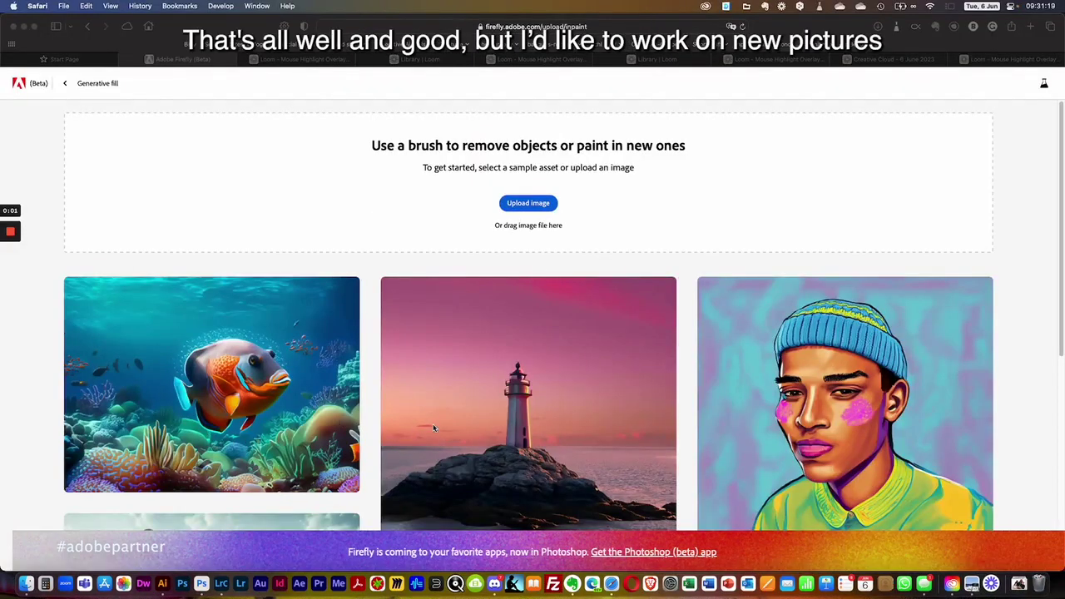
# Step: Go back to the Firefly home page and open the Text to image generator's prompt field
pyautogui.click(283, 428)
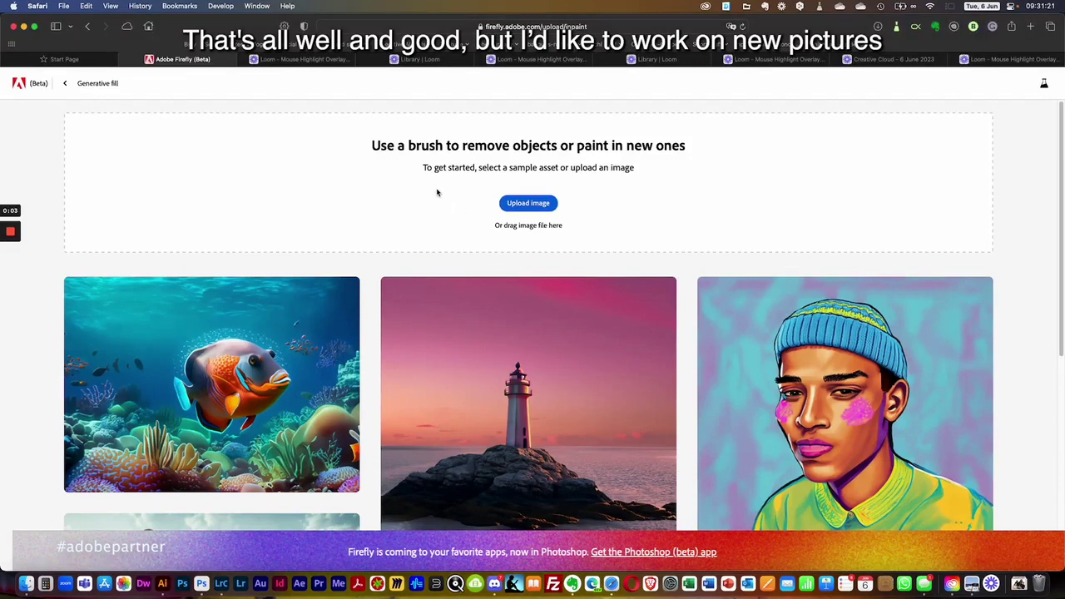
pyautogui.scroll(-1, 489, 227)
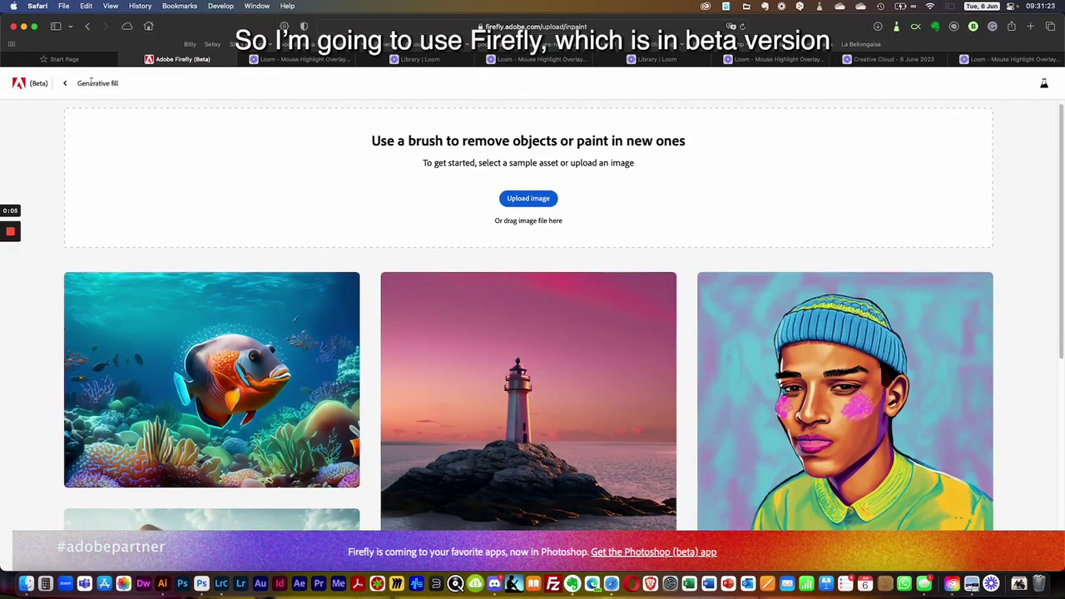
pyautogui.click(65, 83)
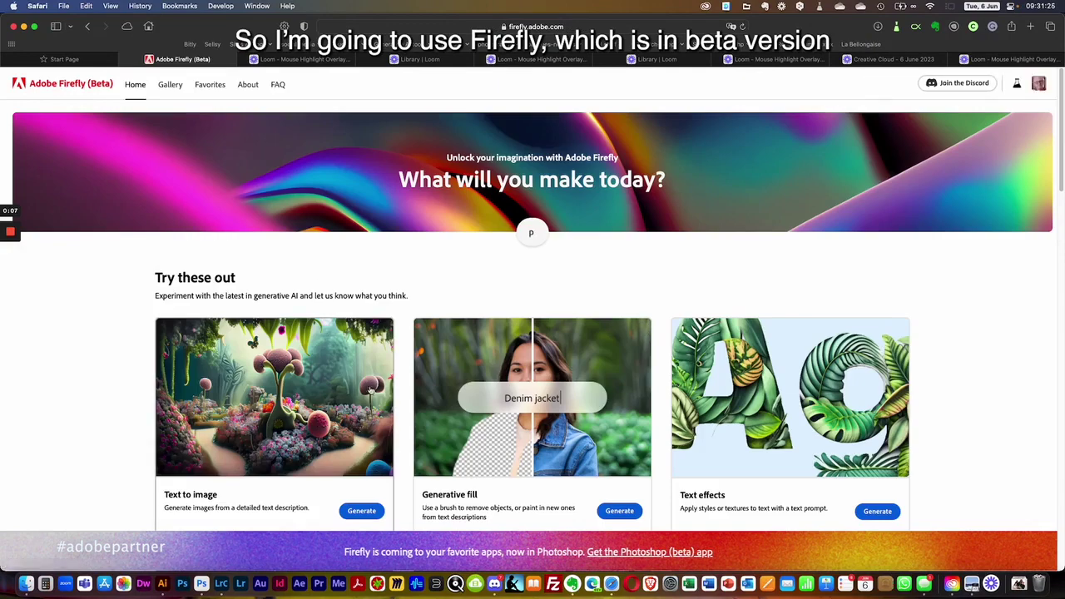
pyautogui.scroll(-3, 359, 381)
pyautogui.click(362, 366)
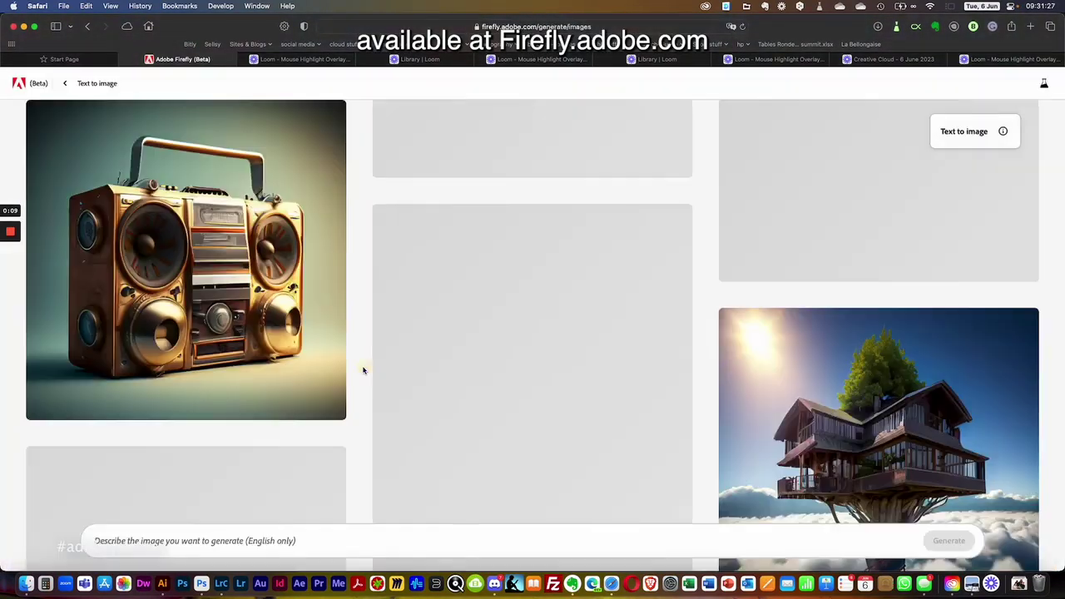
pyautogui.moveTo(534, 414)
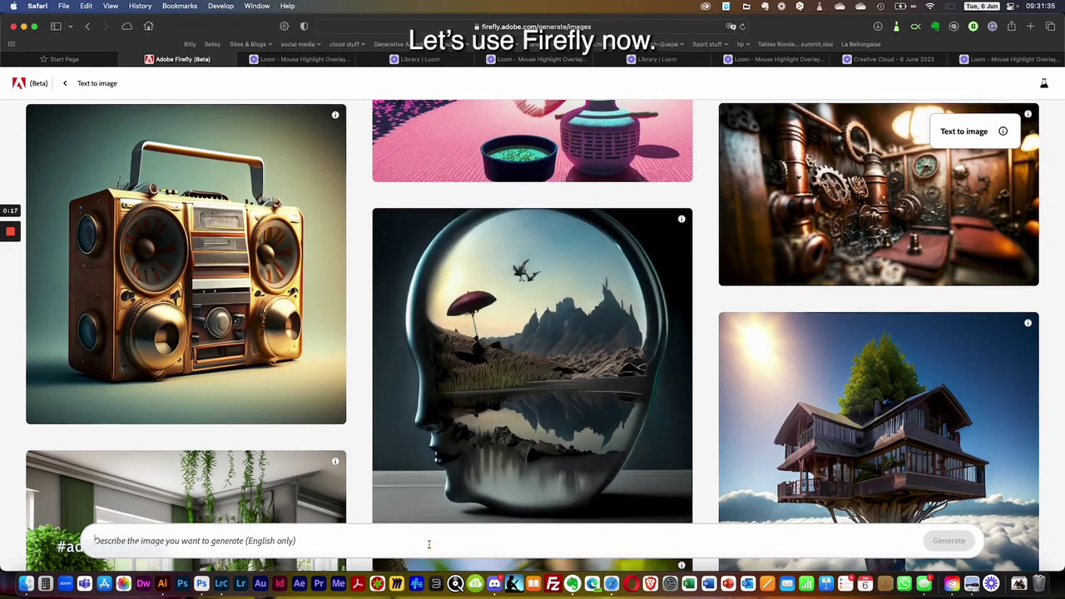
pyautogui.click(429, 544)
# Step: Generate images from 'Lady taking selfie in front of mirror in bathroom' and thumbs-up one result
pyautogui.write('Lady')
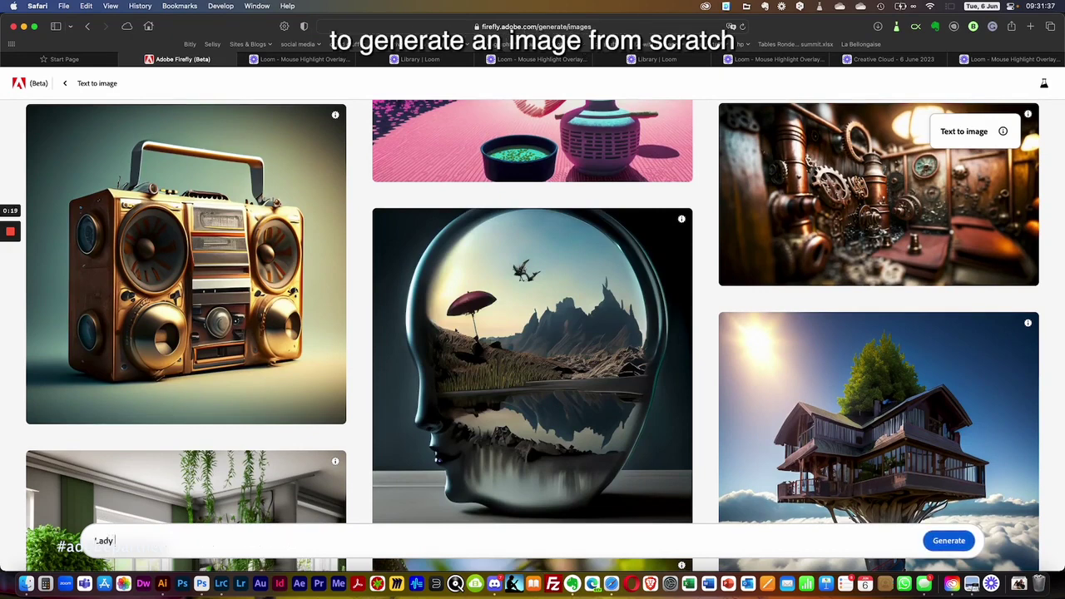
pyautogui.write(' taking selfie in fr')
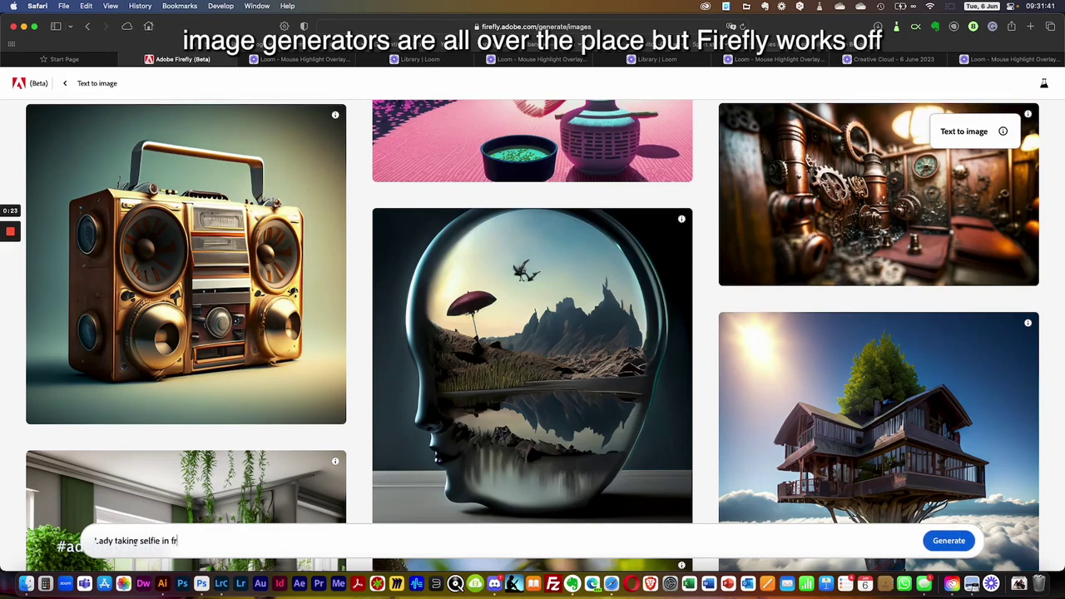
pyautogui.write('ont of mirro')
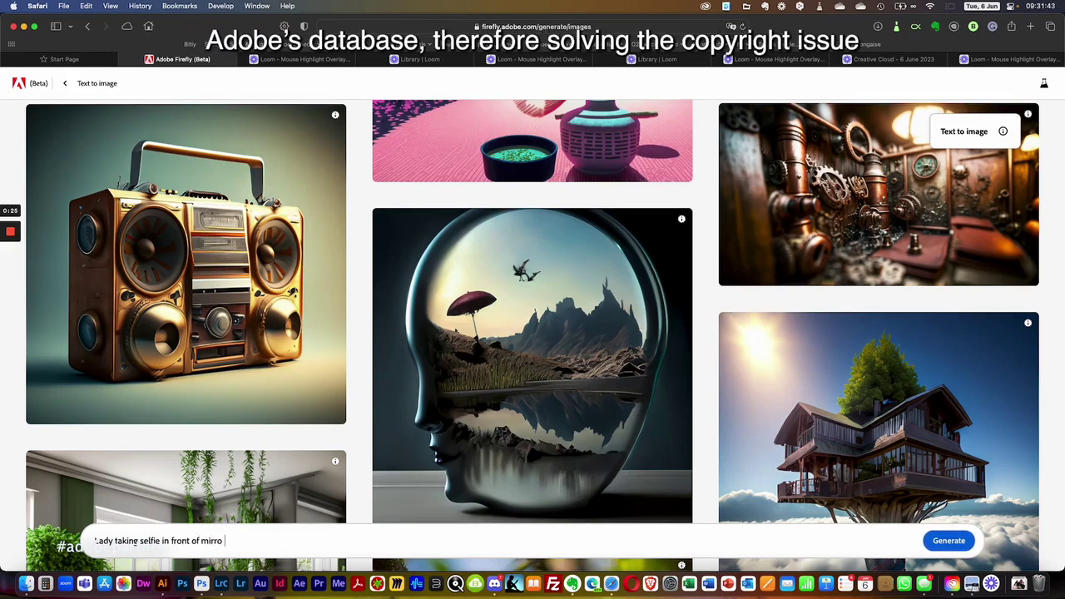
pyautogui.write('r in bathroom')
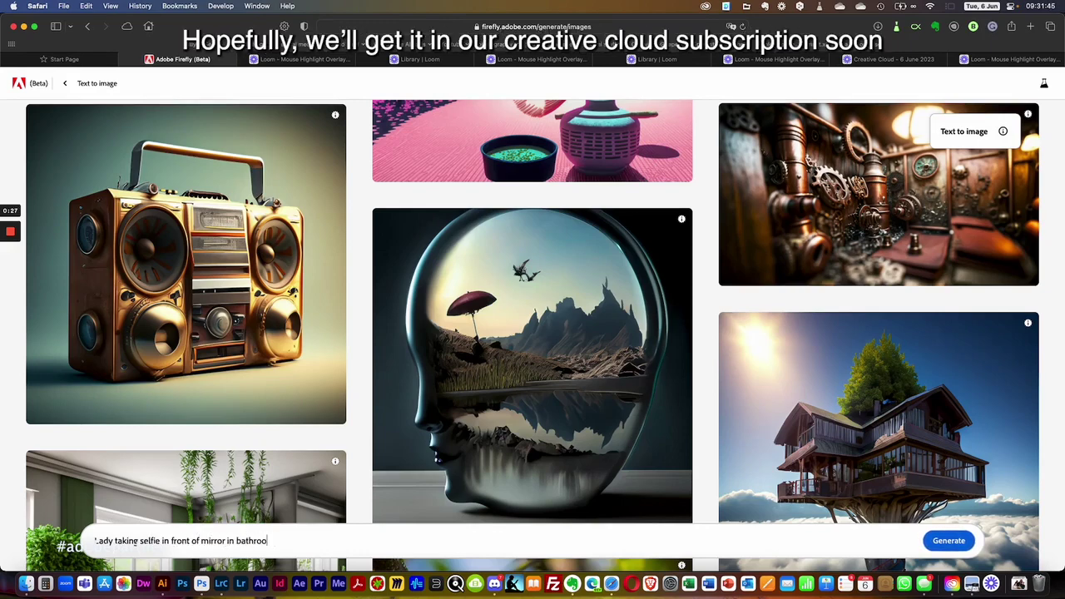
pyautogui.press('Return')
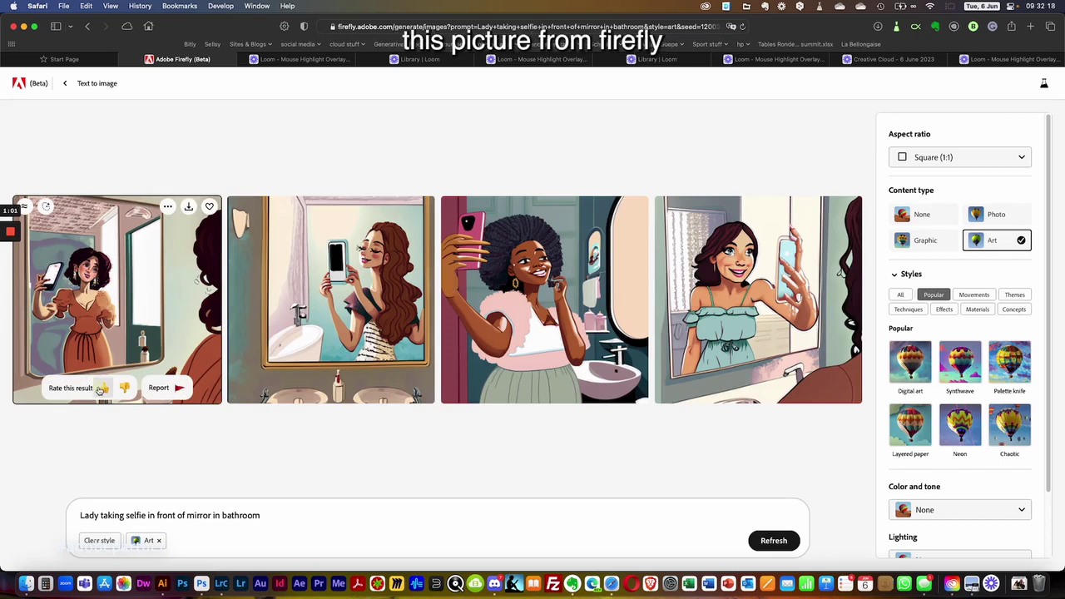
pyautogui.click(99, 389)
# Step: Download the first illustration and reveal it in the Finder Downloads folder
pyautogui.click(190, 206)
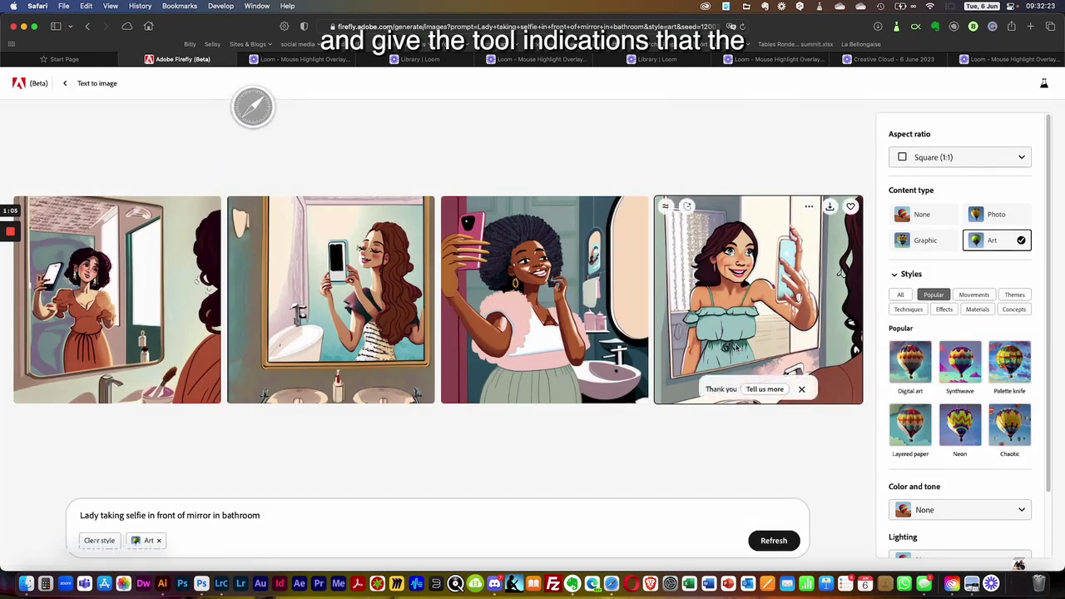
pyautogui.click(1019, 583)
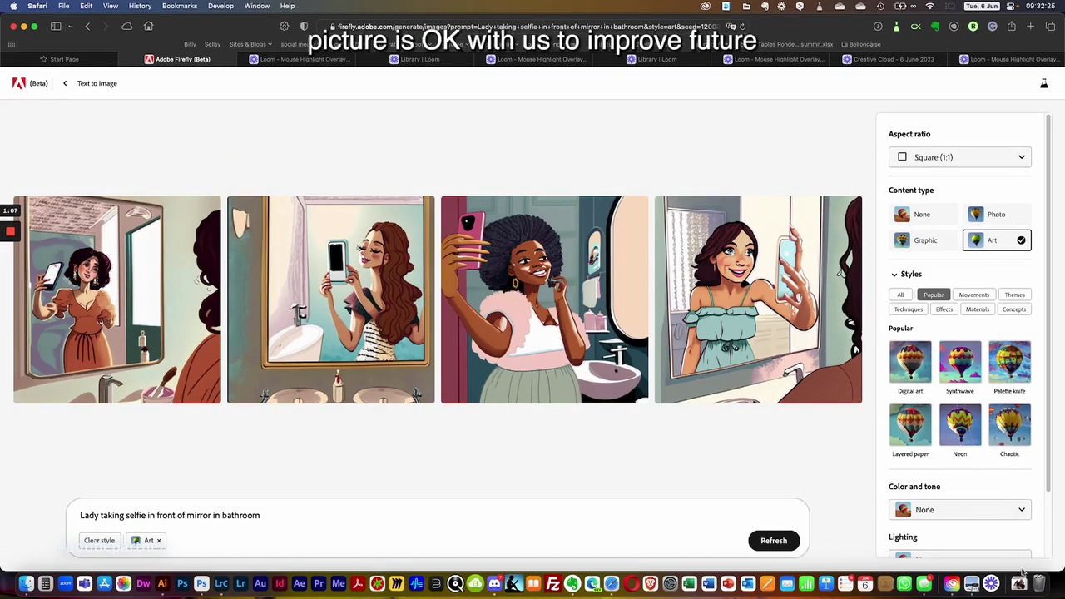
pyautogui.click(1009, 498)
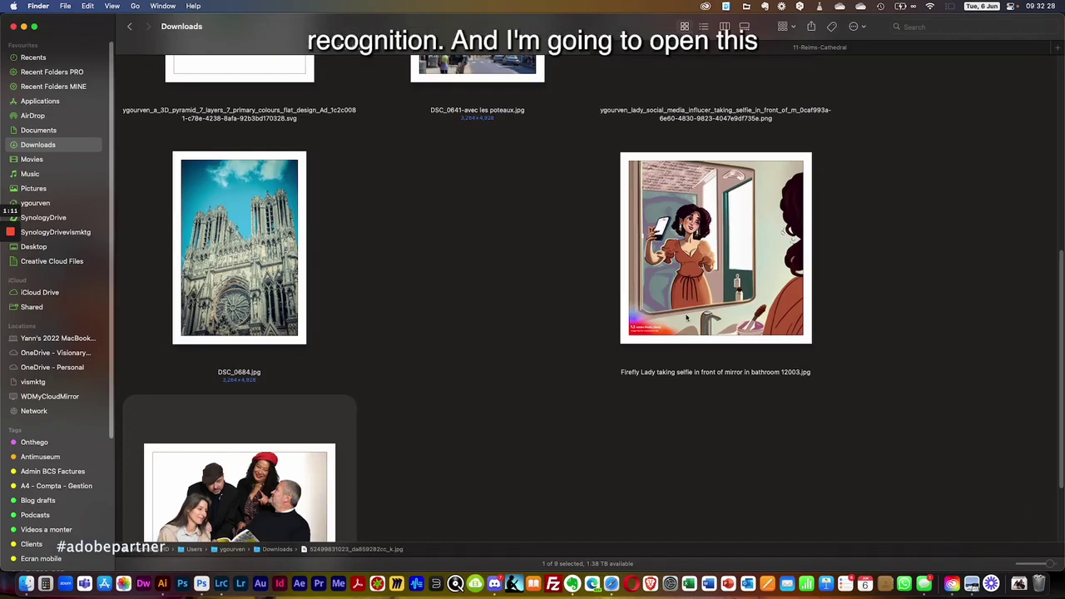
# Step: Open the downloaded Firefly selfie image with Adobe Photoshop (Beta) from Finder
pyautogui.rightClick(701, 301)
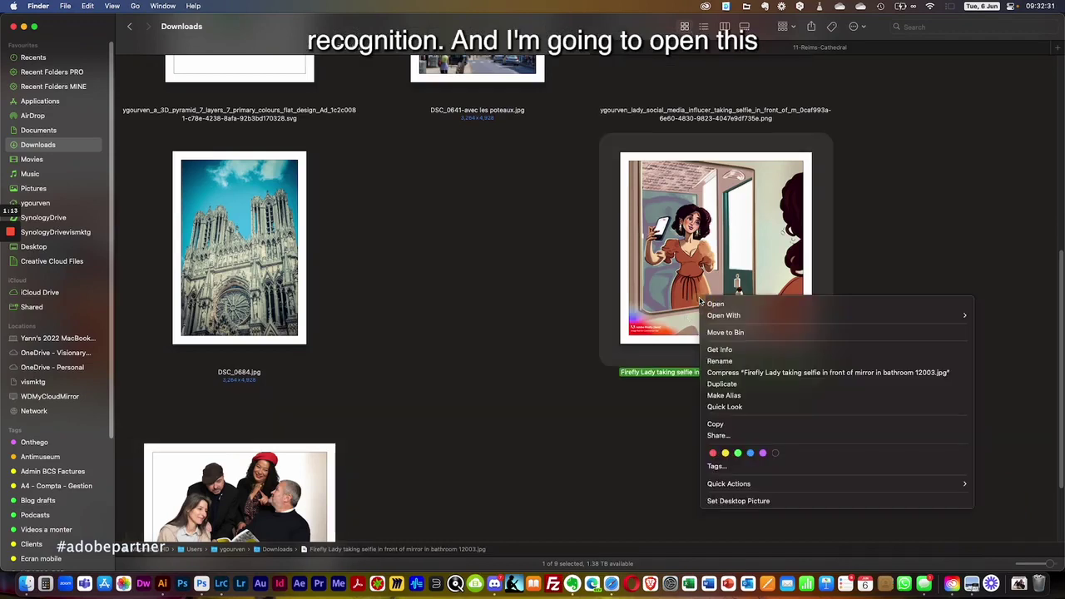
pyautogui.moveTo(721, 315)
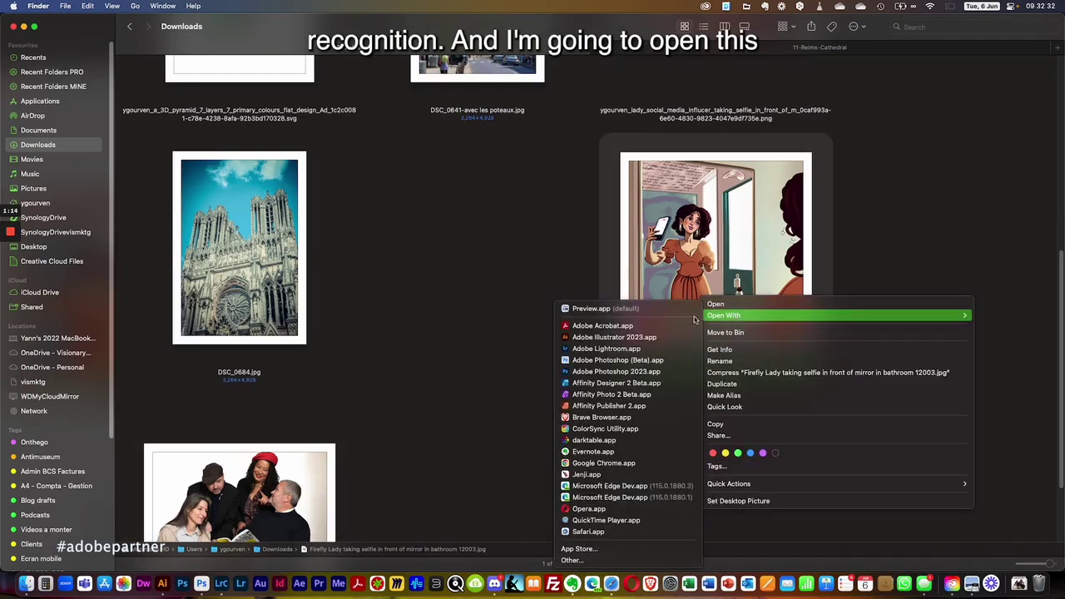
pyautogui.click(624, 359)
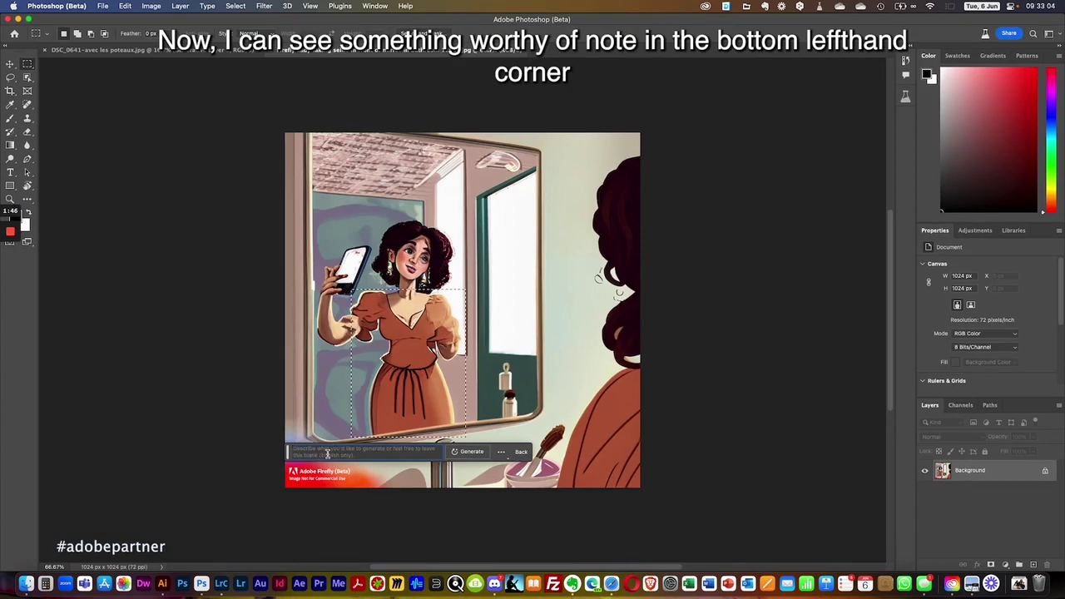
# Step: Generate a green coat over the selected dress with the prompt 'add green coat'
pyautogui.write('add green')
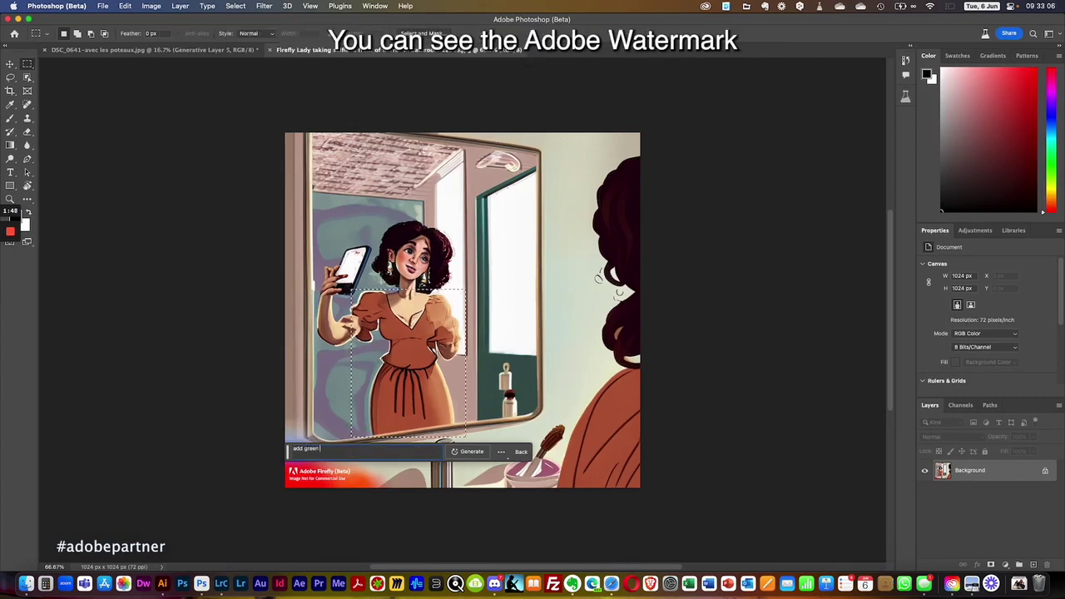
pyautogui.write(' coat')
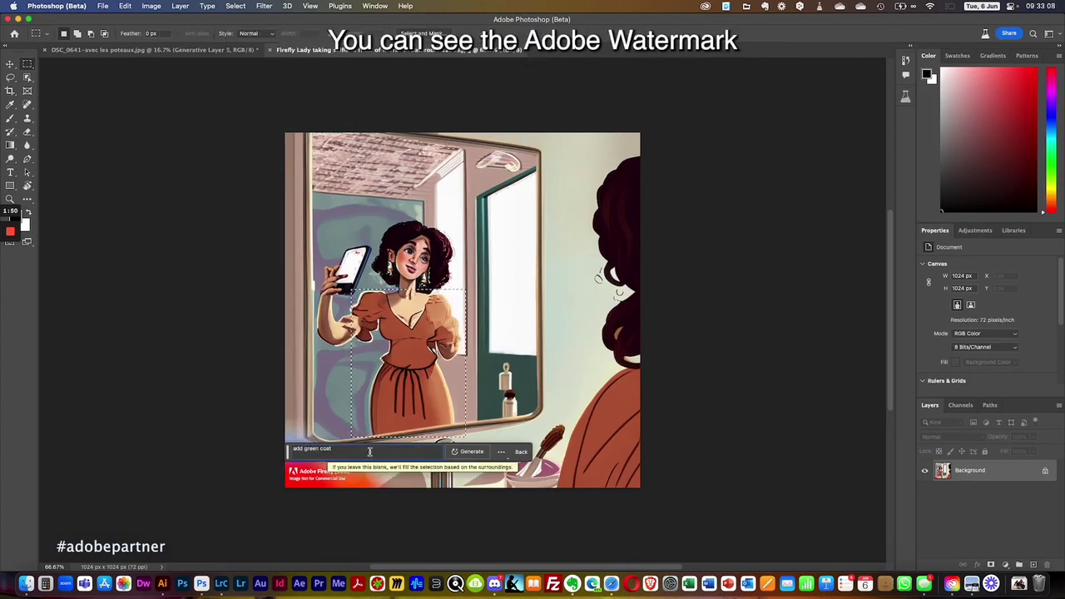
pyautogui.click(462, 450)
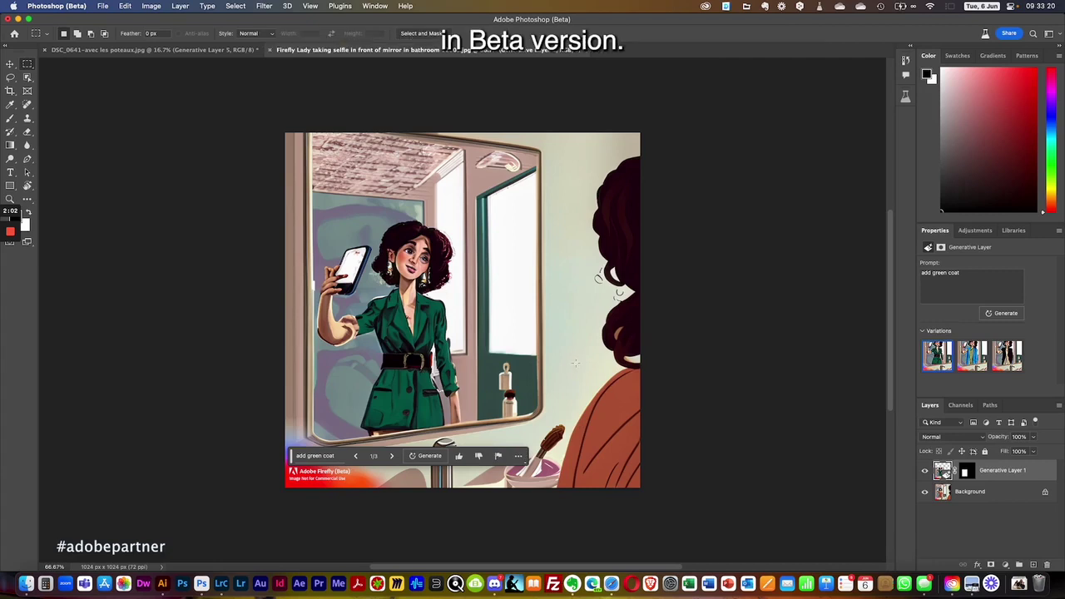
pyautogui.moveTo(571, 364); pyautogui.dragTo(713, 516)
# Step: Select the foreground woman at lower right and generate a fill with the prompt 'turn dress'
pyautogui.moveTo(562, 433); pyautogui.dragTo(594, 496)
pyautogui.moveTo(645, 359); pyautogui.dragTo(512, 494)
pyautogui.click(498, 502)
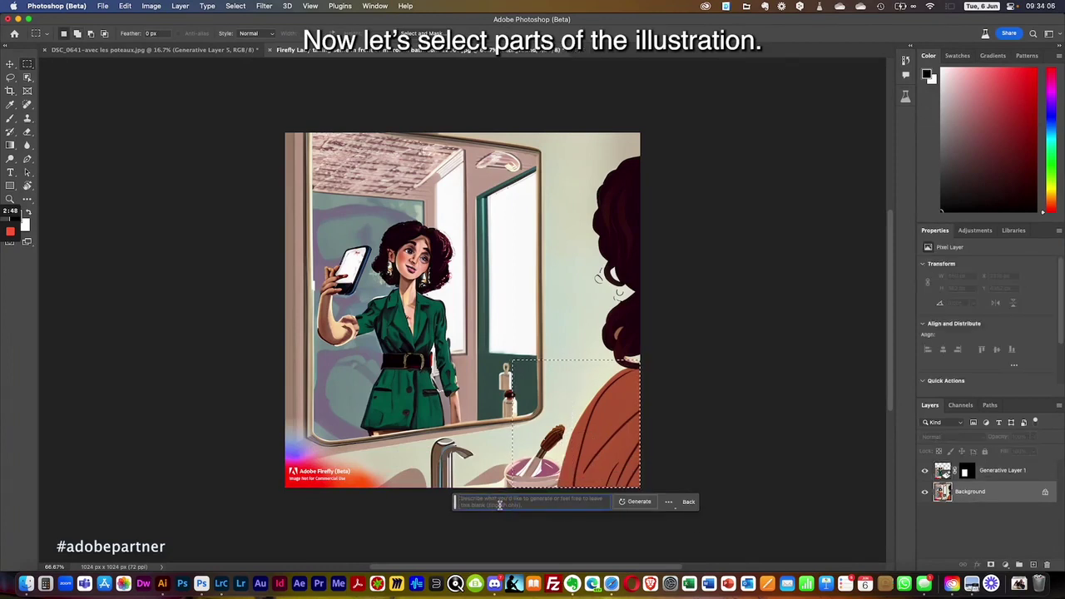
pyautogui.write('turn')
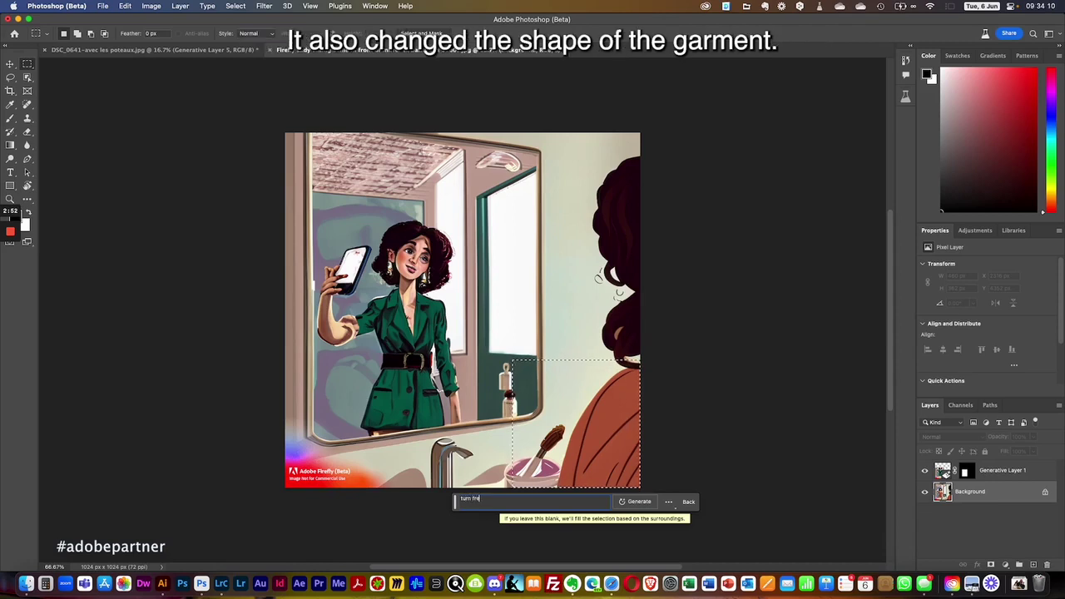
pyautogui.write(' dress green')
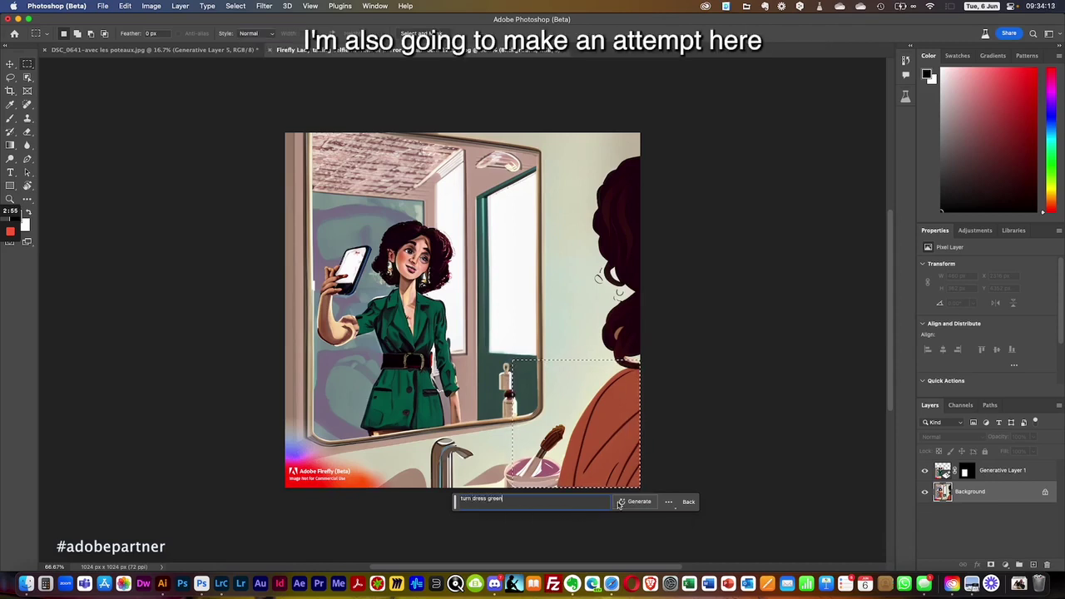
pyautogui.click(622, 503)
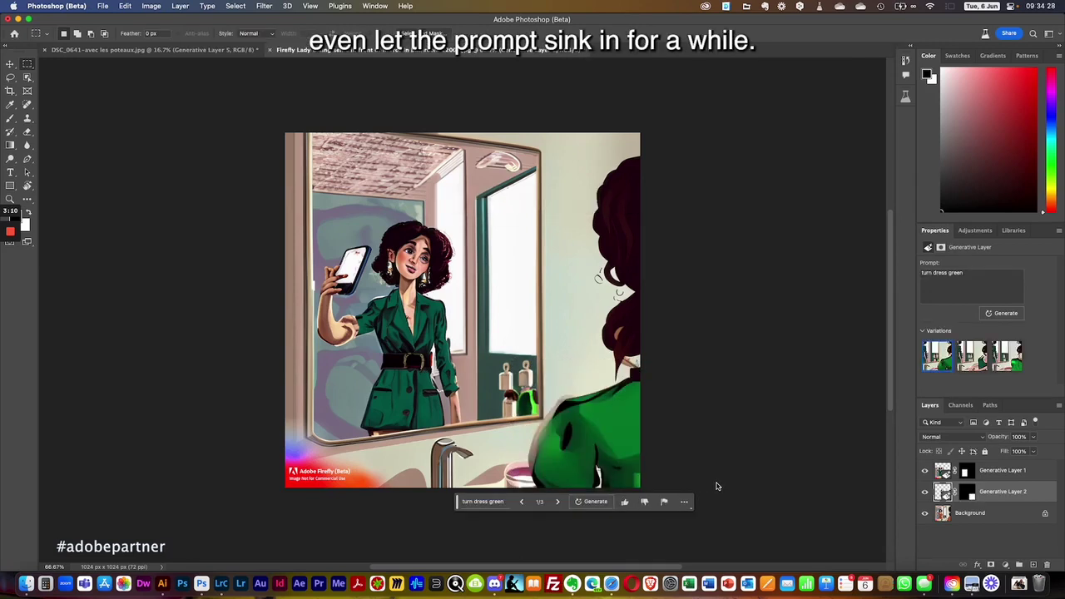
# Step: Compare the generated variations and keep the third one
pyautogui.click(1007, 356)
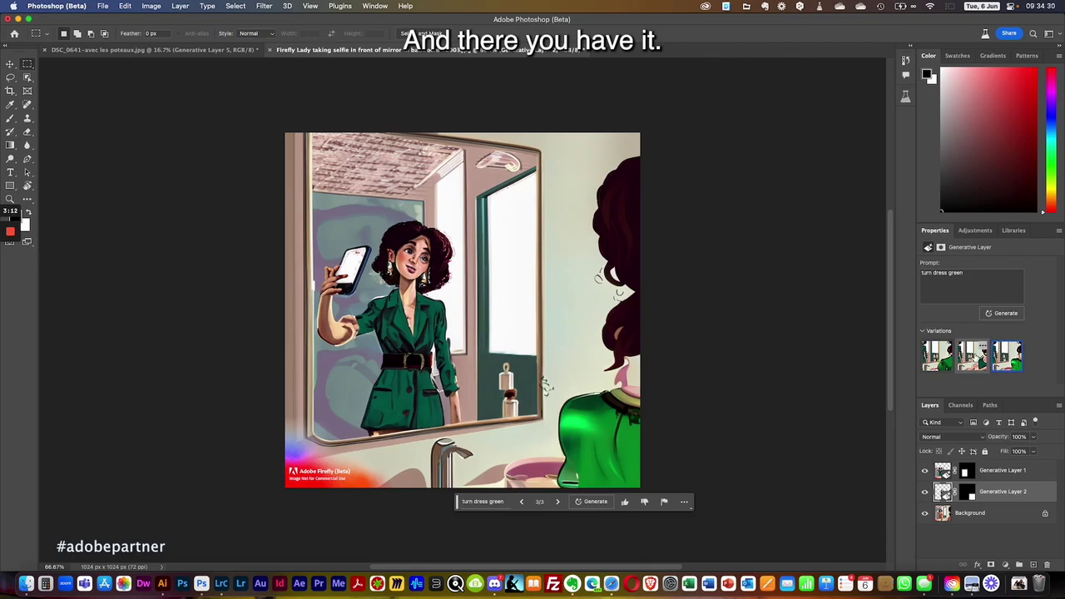
pyautogui.click(938, 356)
pyautogui.click(1007, 356)
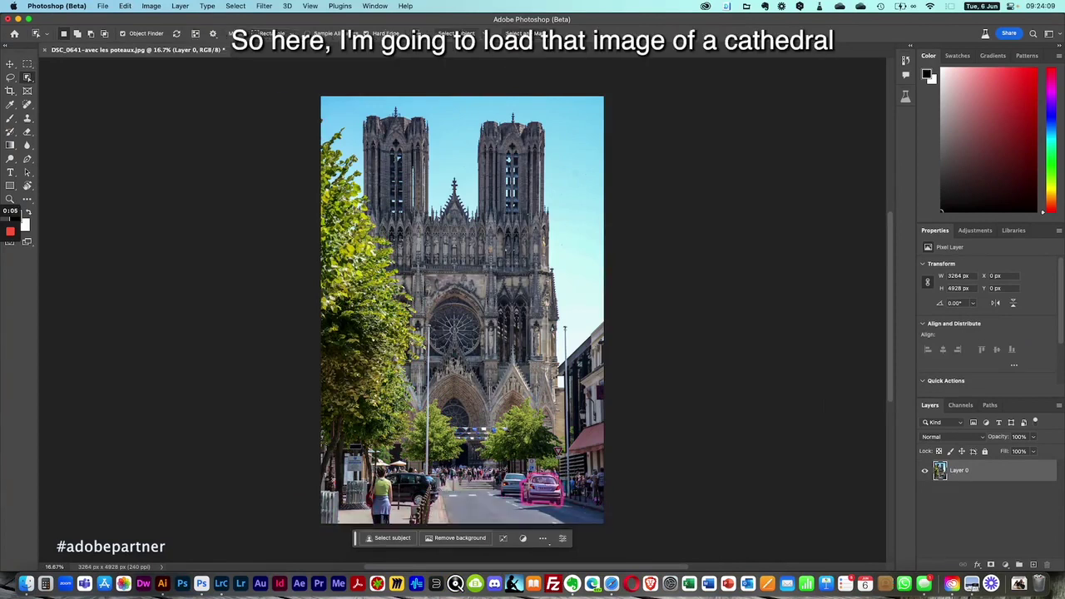
# Step: Select the car on the right of the street and regenerate it red with Generative Fill
pyautogui.click(541, 489)
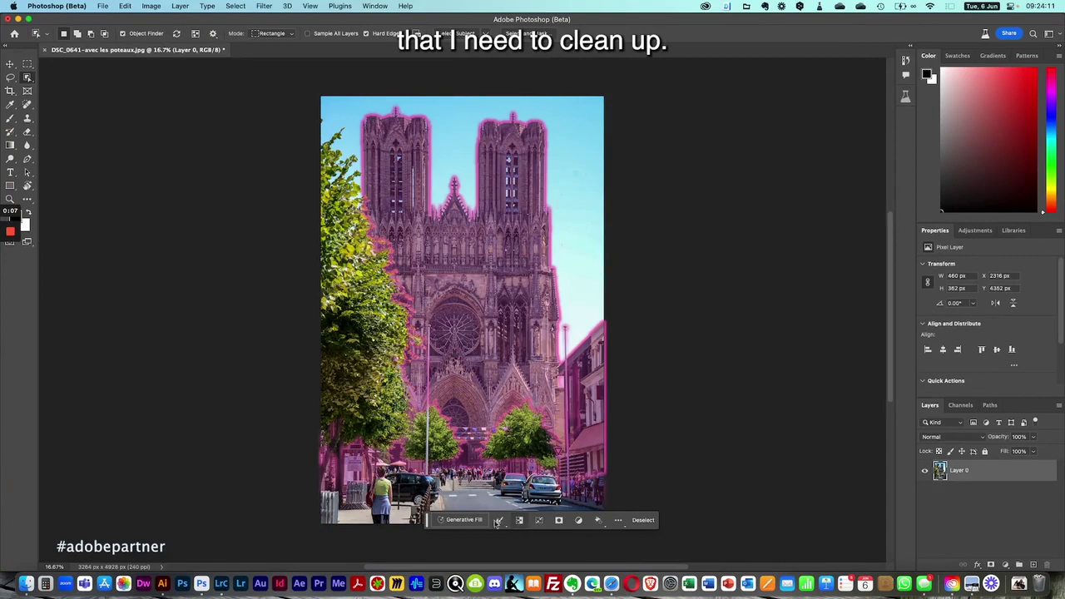
pyautogui.click(463, 520)
pyautogui.write('turn car')
pyautogui.write(' tro')
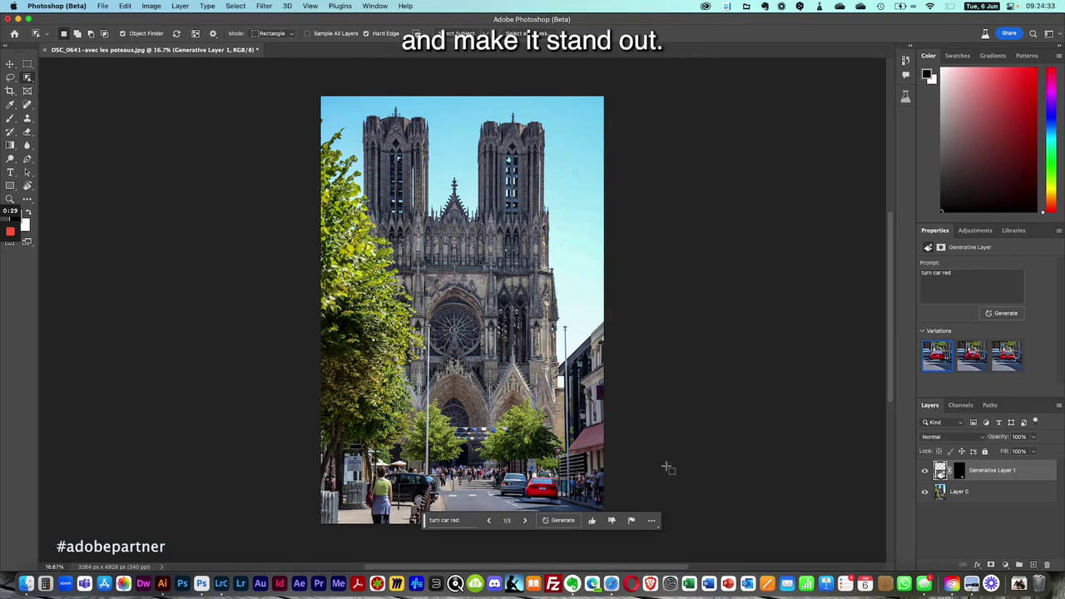
pyautogui.click(1058, 405)
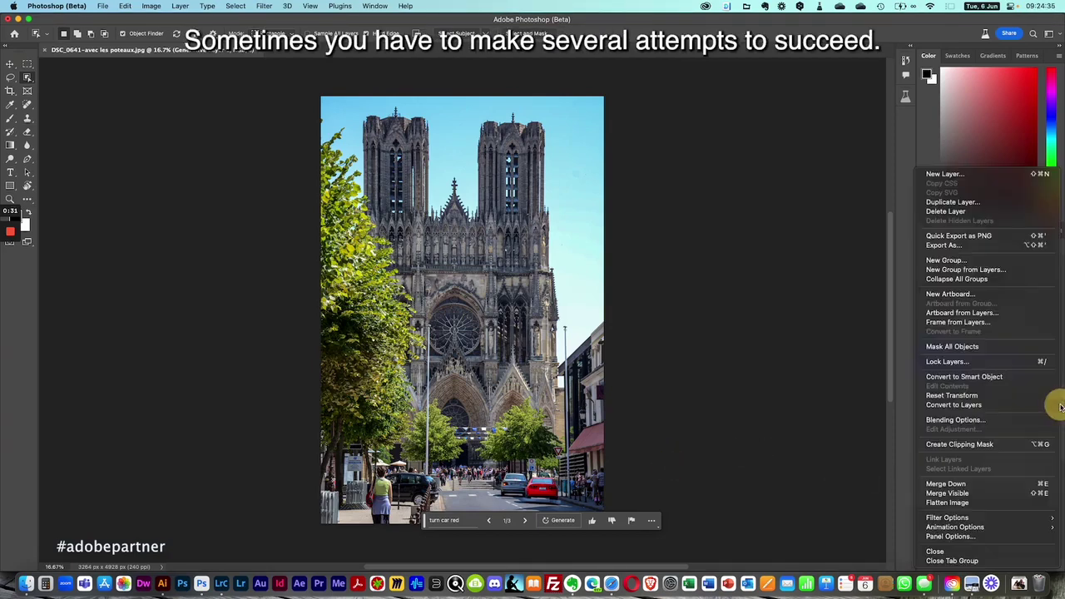
# Step: Flatten the red car layer, then remove the street's cars with a 'remove cars' Generative Fill
pyautogui.click(980, 503)
pyautogui.click(26, 63)
pyautogui.moveTo(266, 437); pyautogui.dragTo(630, 375)
pyautogui.scroll(4, 630, 375)
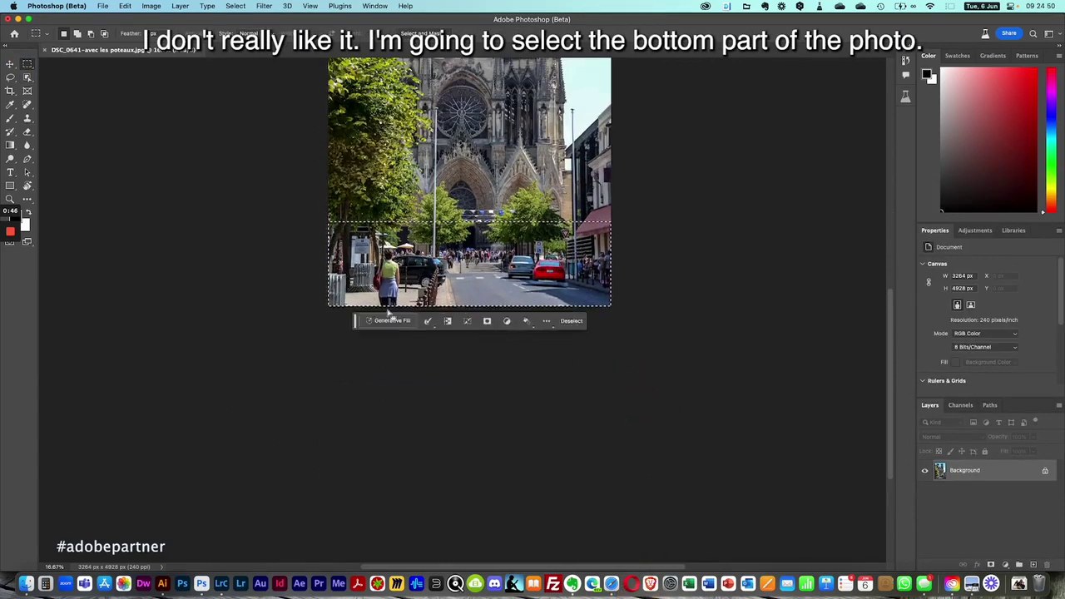
pyautogui.click(398, 345)
pyautogui.write('remove cars')
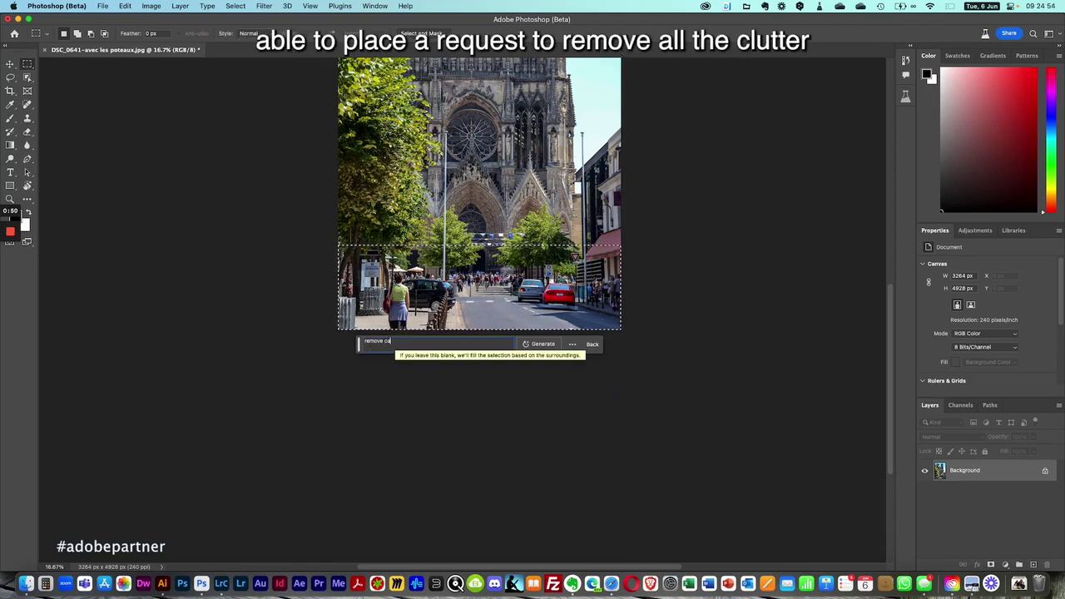
pyautogui.click(549, 345)
# Step: Marquee-select the tall lamp post on the left of the street
pyautogui.scroll(6, 466, 418)
pyautogui.scroll(-5, 184, 432)
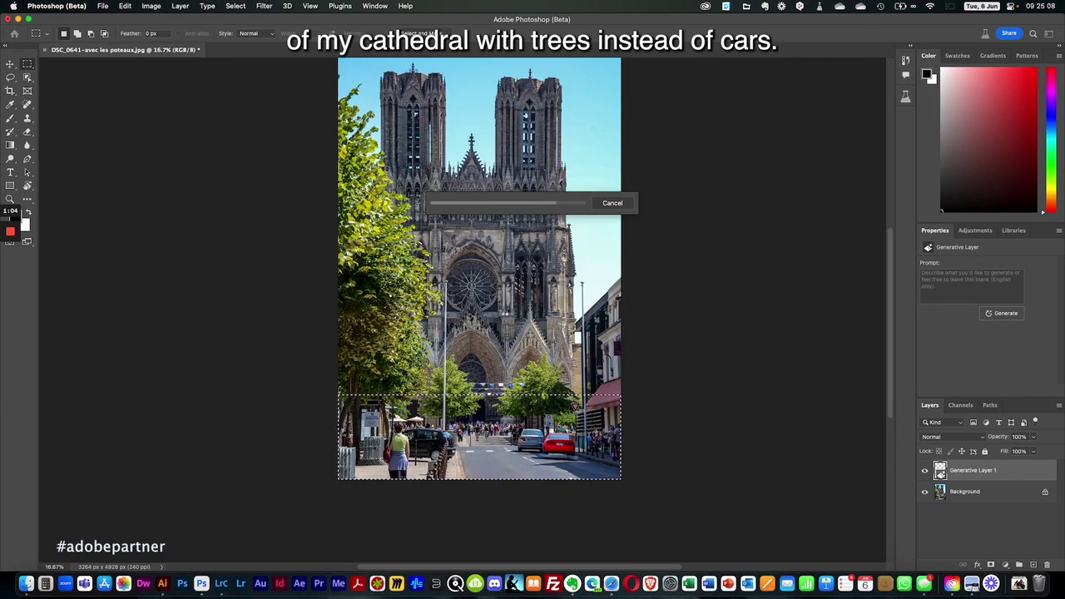
pyautogui.moveTo(436, 276); pyautogui.dragTo(456, 472)
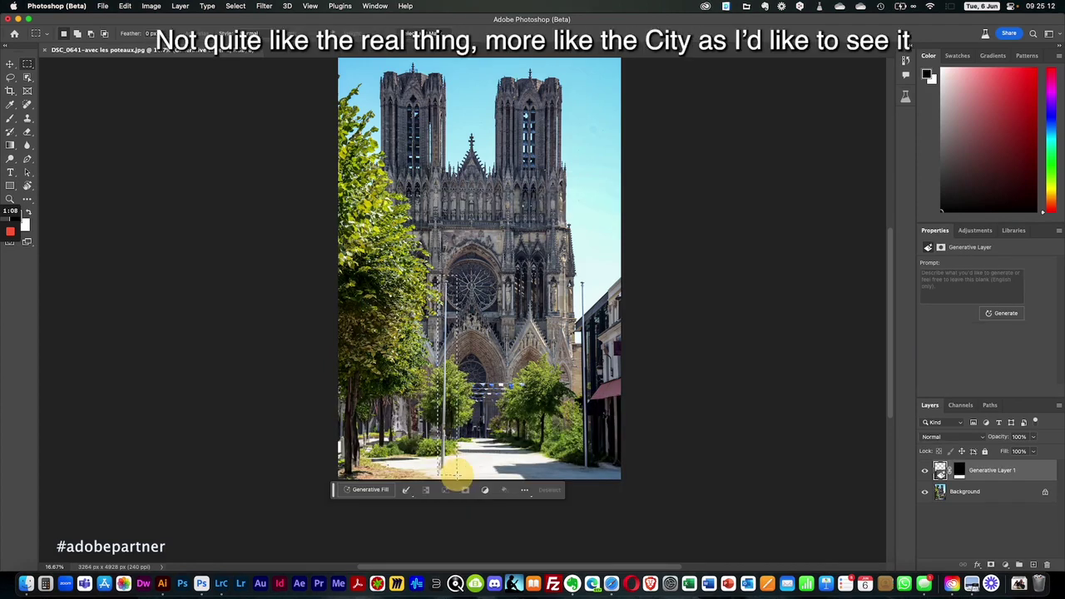
# Step: Add the right lamp post to the selection and generate a 'remove posts' fill
pyautogui.press('alt')
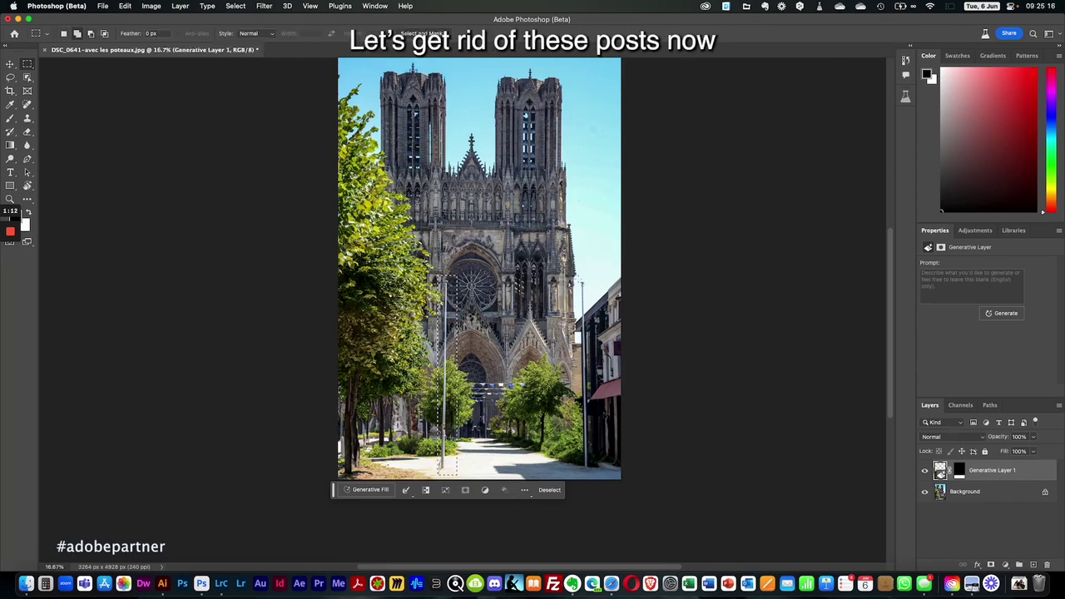
pyautogui.moveTo(580, 280); pyautogui.dragTo(593, 363)
pyautogui.moveTo(590, 470); pyautogui.dragTo(591, 478)
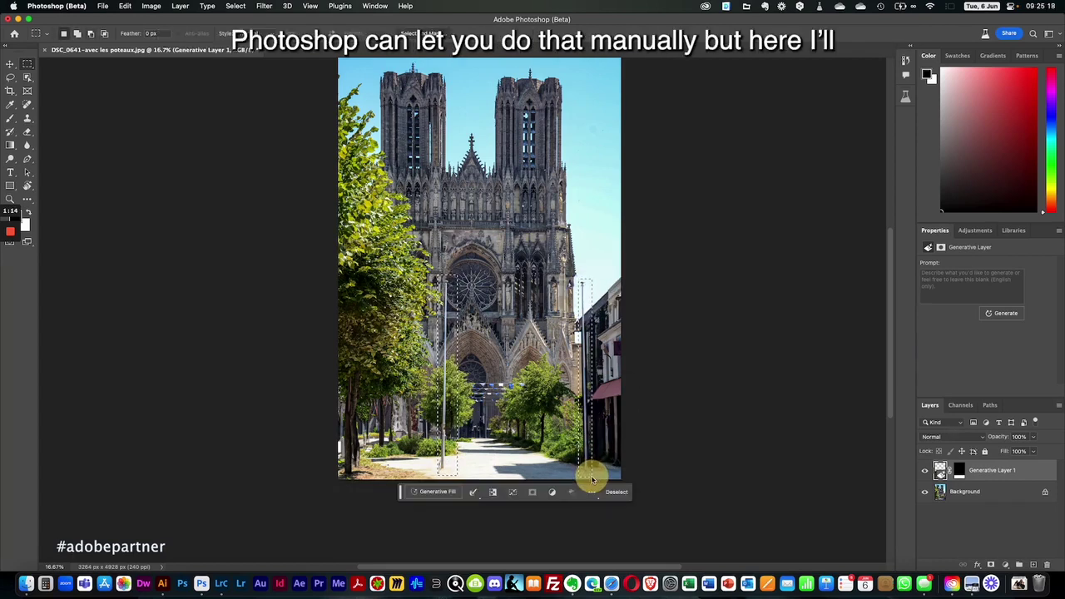
pyautogui.click(433, 491)
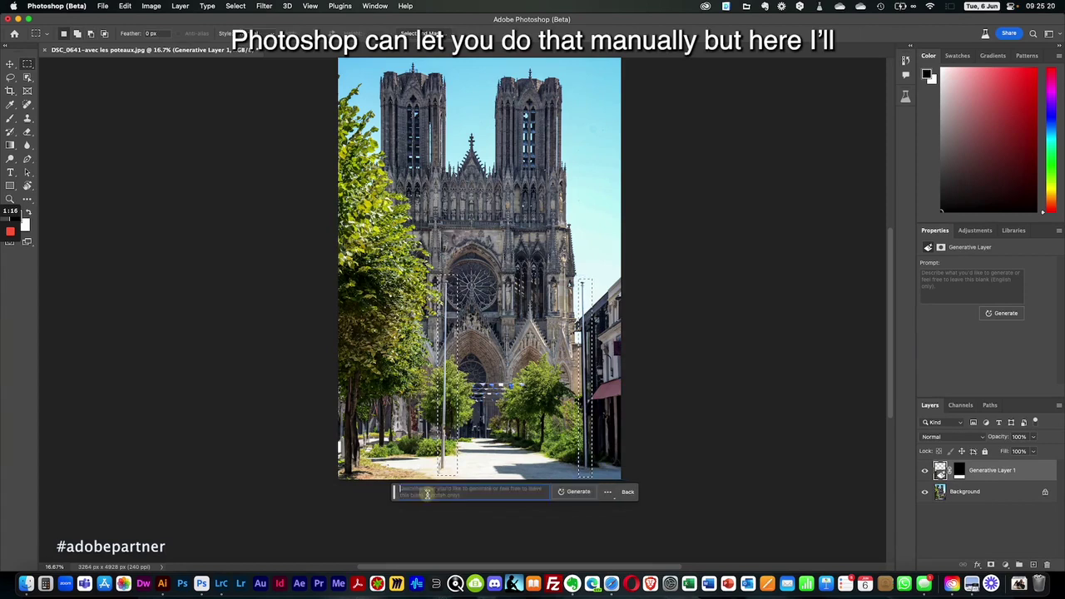
pyautogui.write('remo')
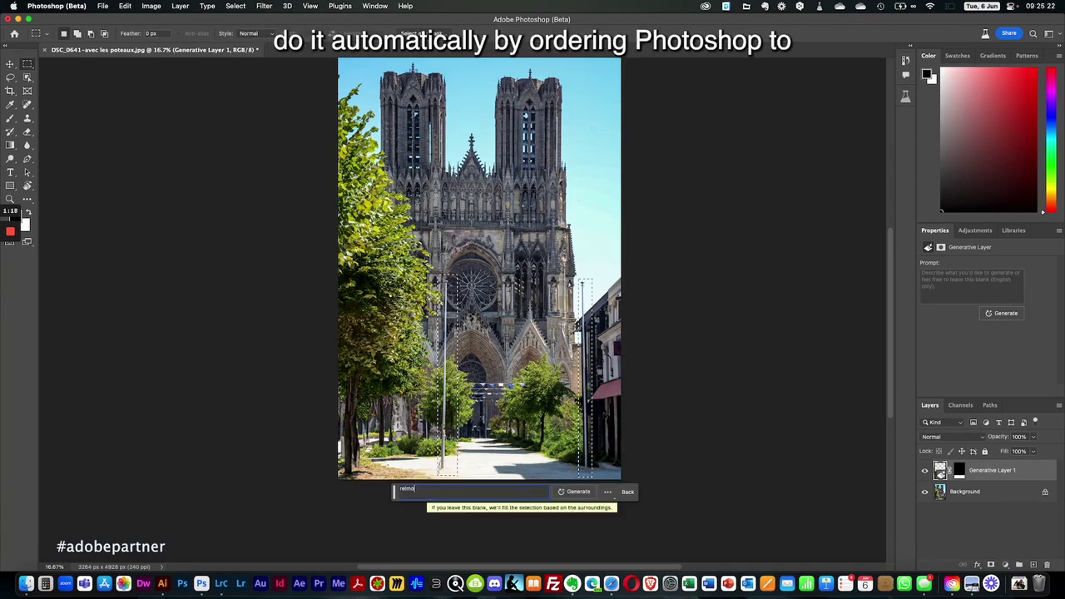
pyautogui.write('vemo posts')
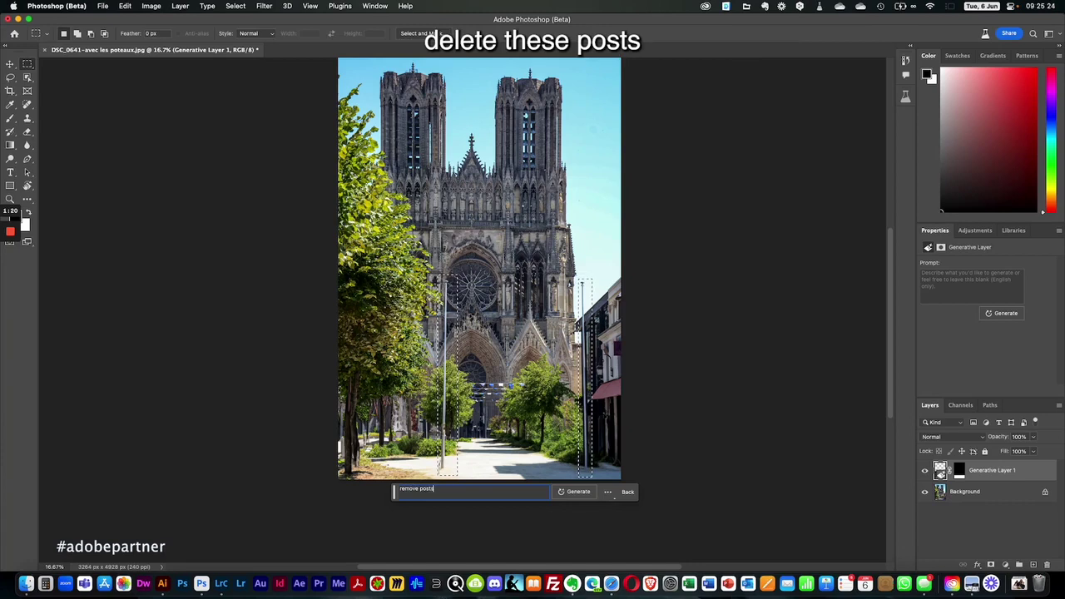
pyautogui.click(575, 494)
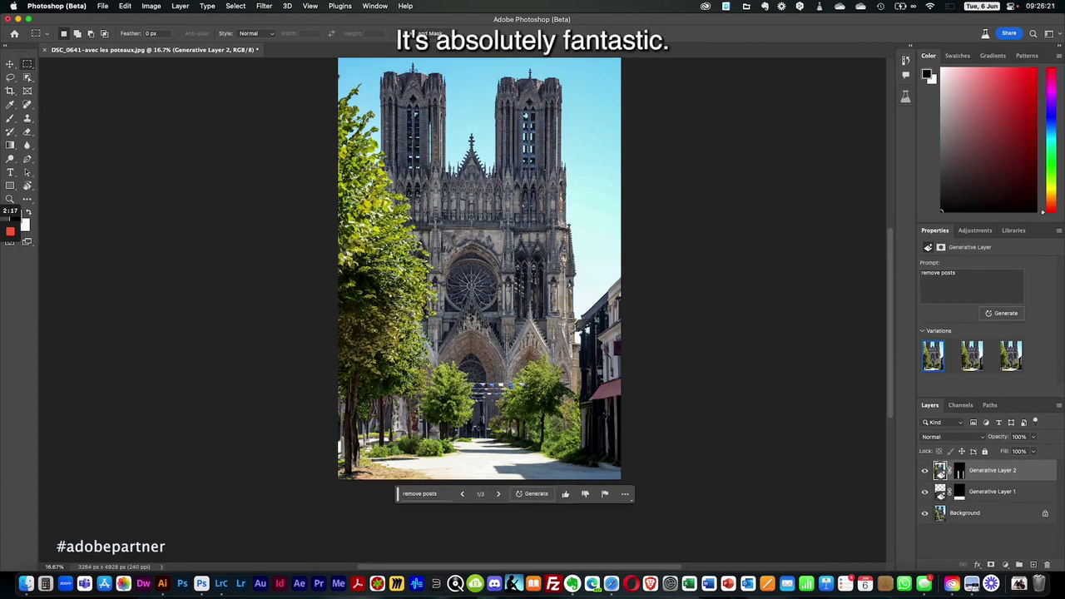
pyautogui.moveTo(418, 362); pyautogui.dragTo(580, 457)
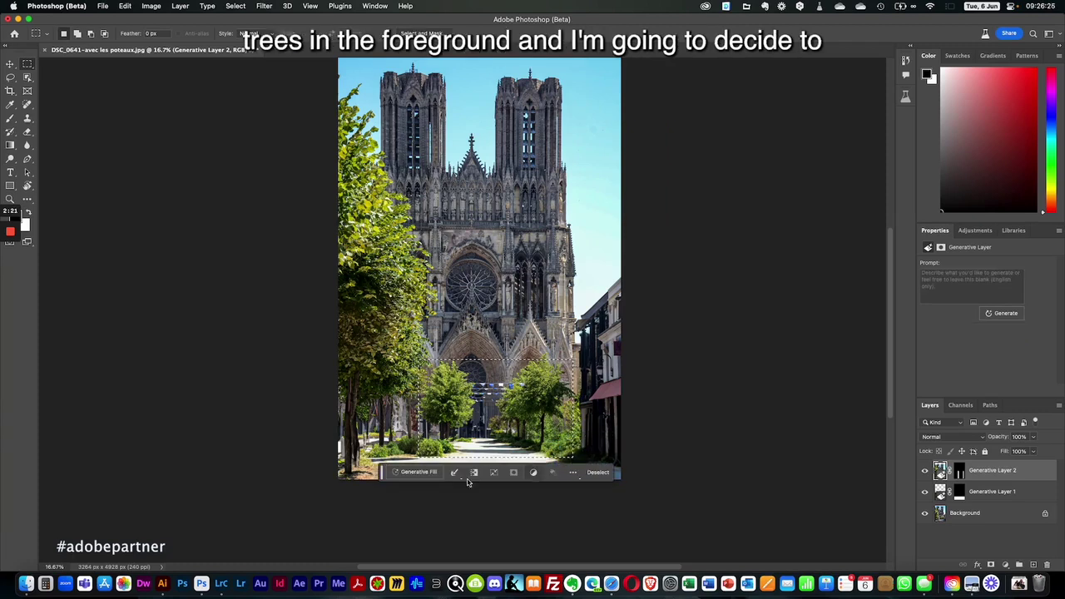
# Step: Generate a 'turn leaves red with autumn leaves' fill on the selected central foreground trees
pyautogui.click(418, 472)
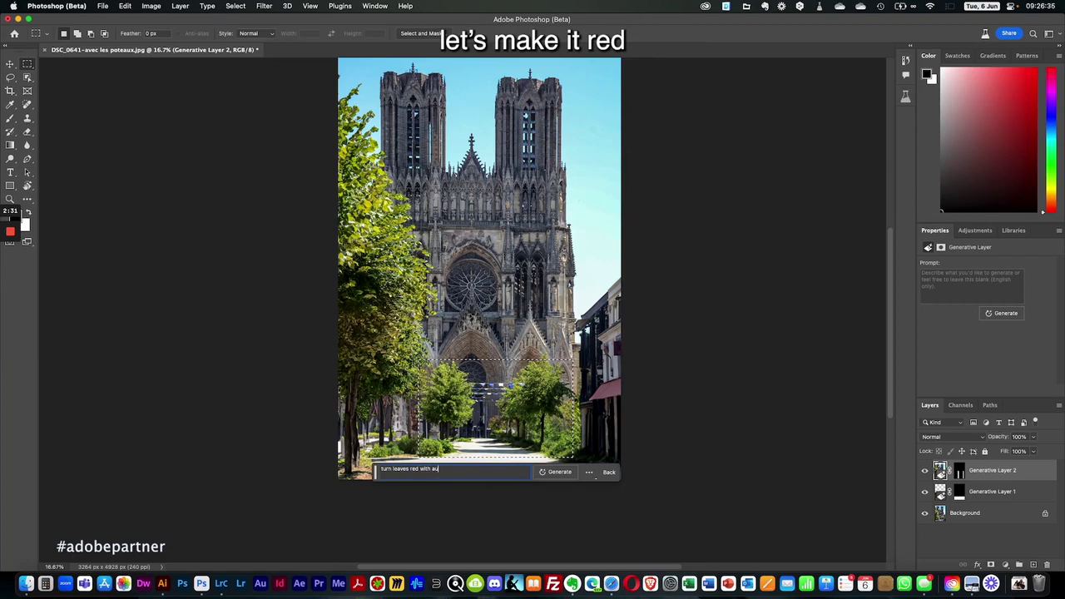
pyautogui.write('umn leaves')
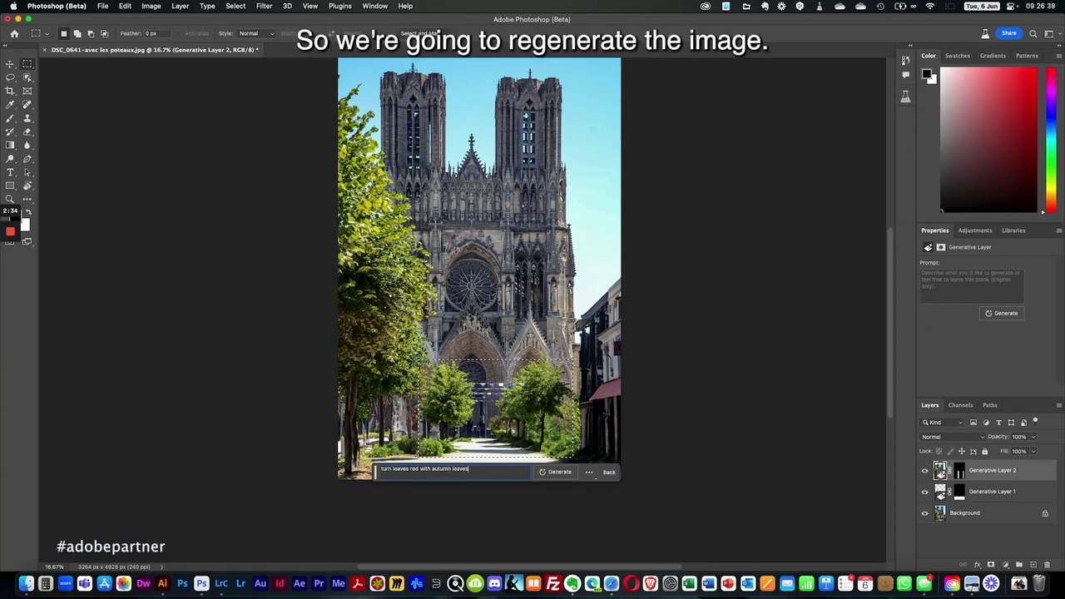
pyautogui.click(544, 473)
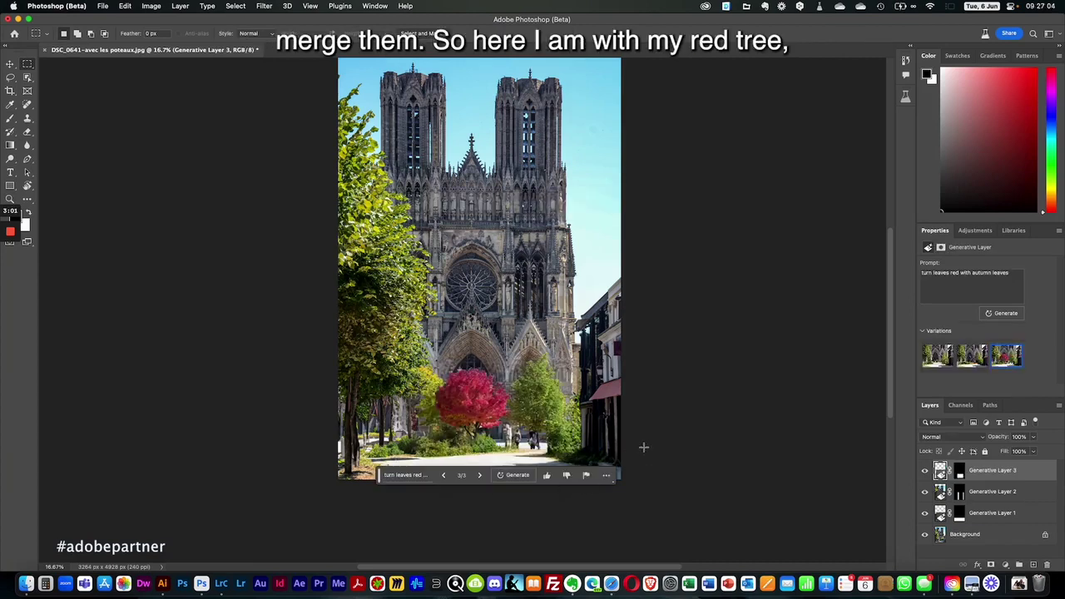
# Step: Remove the people under the red tree with a 'remove people' fill, then select the left tree
pyautogui.moveTo(532, 418)
pyautogui.mouseDown()
pyautogui.moveTo(536, 451)
pyautogui.moveTo(499, 492)
pyautogui.mouseUp()
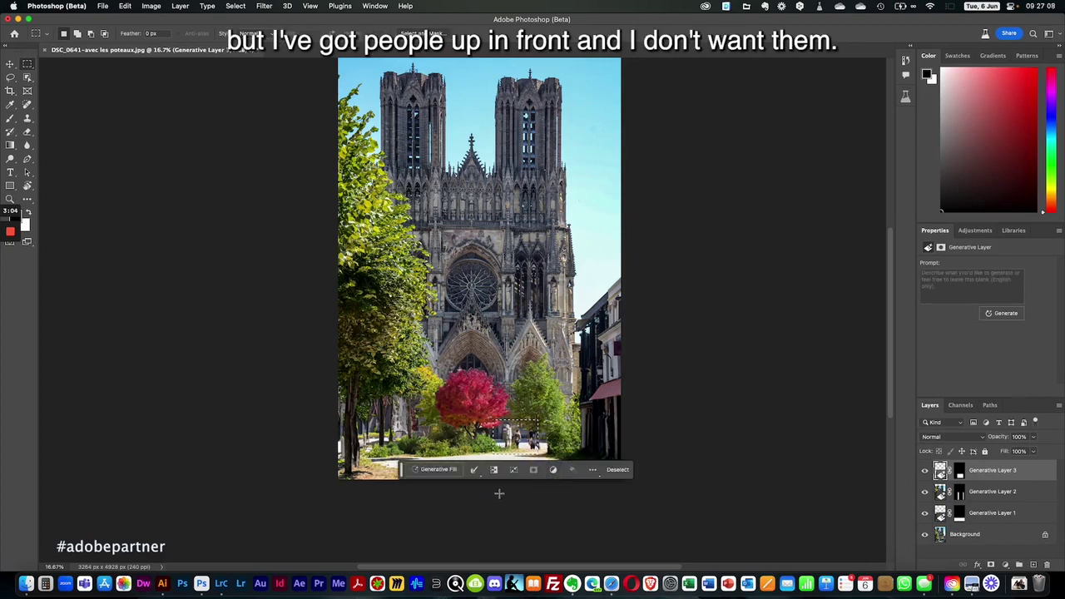
pyautogui.click(434, 469)
pyautogui.write('remove people')
pyautogui.click(580, 469)
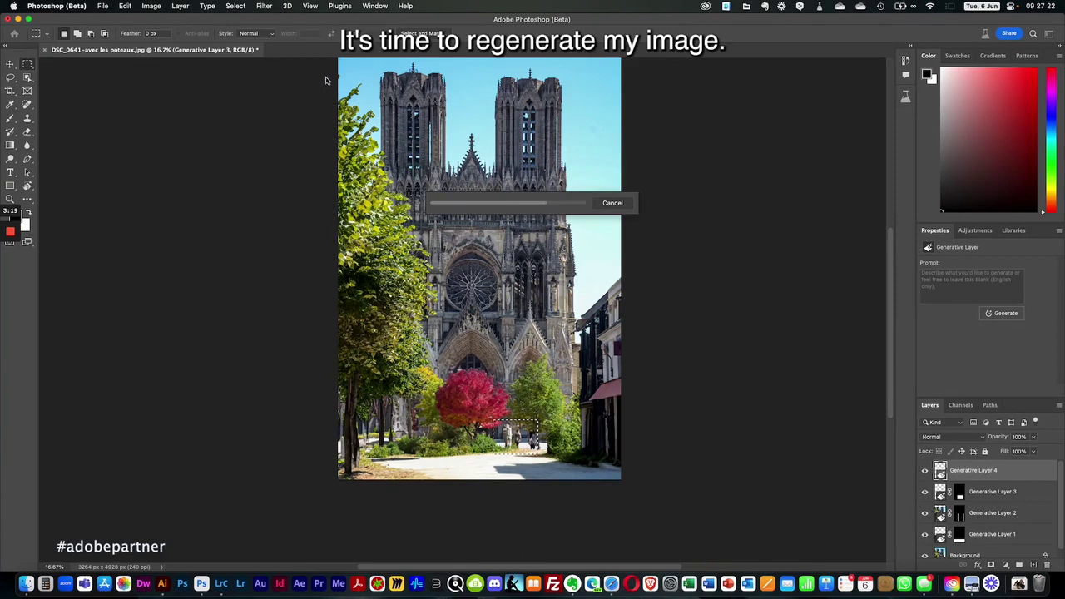
pyautogui.moveTo(327, 73); pyautogui.dragTo(435, 492)
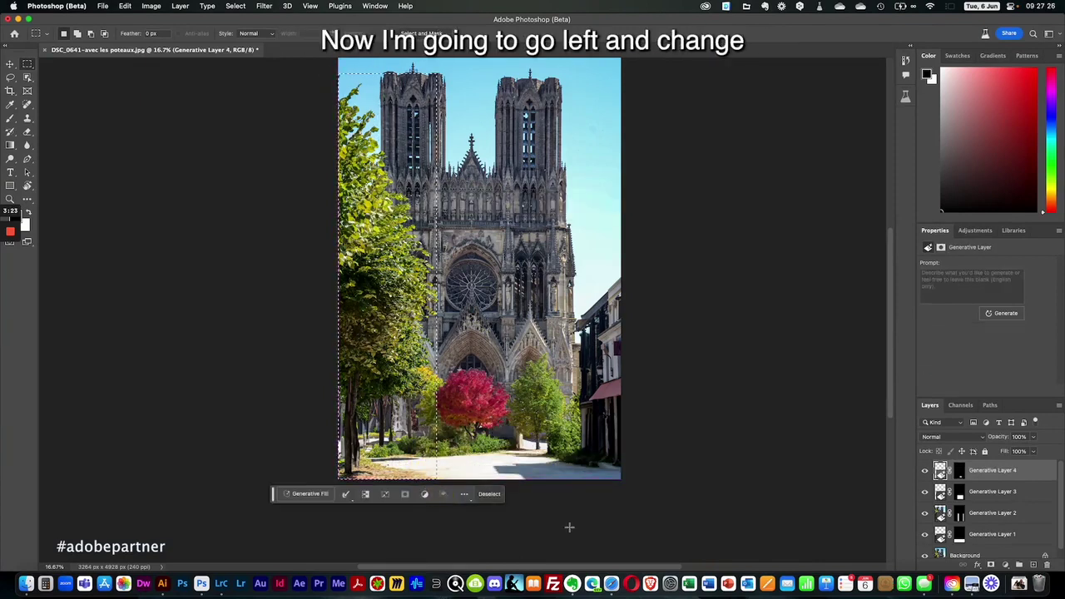
# Step: Generate a 'turn tree leaves yellow' fill on the selected left-edge tree
pyautogui.click(318, 493)
pyautogui.write('t')
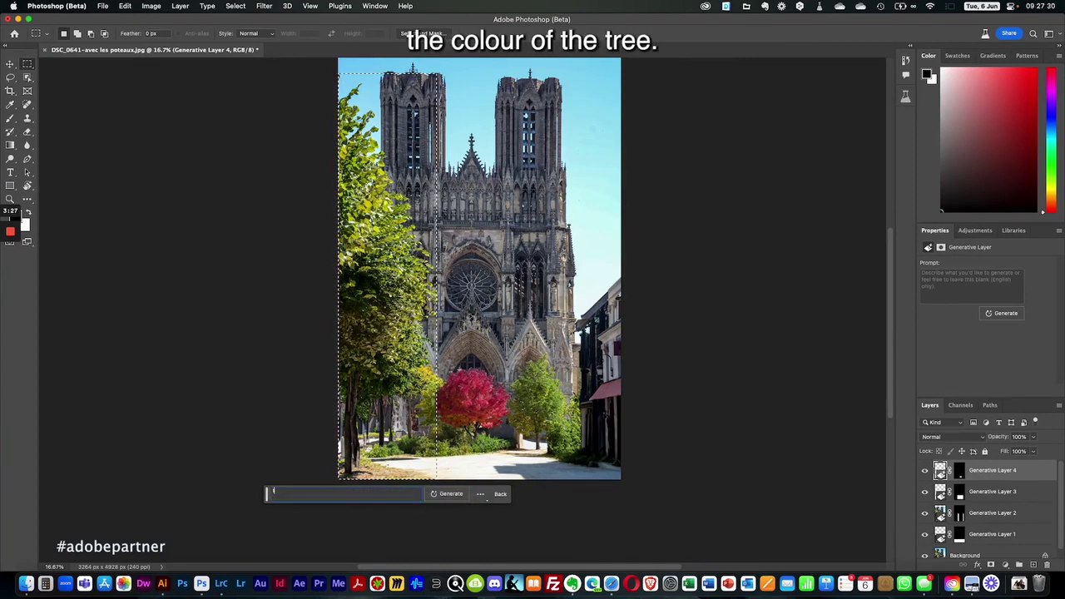
pyautogui.write('rrn tree')
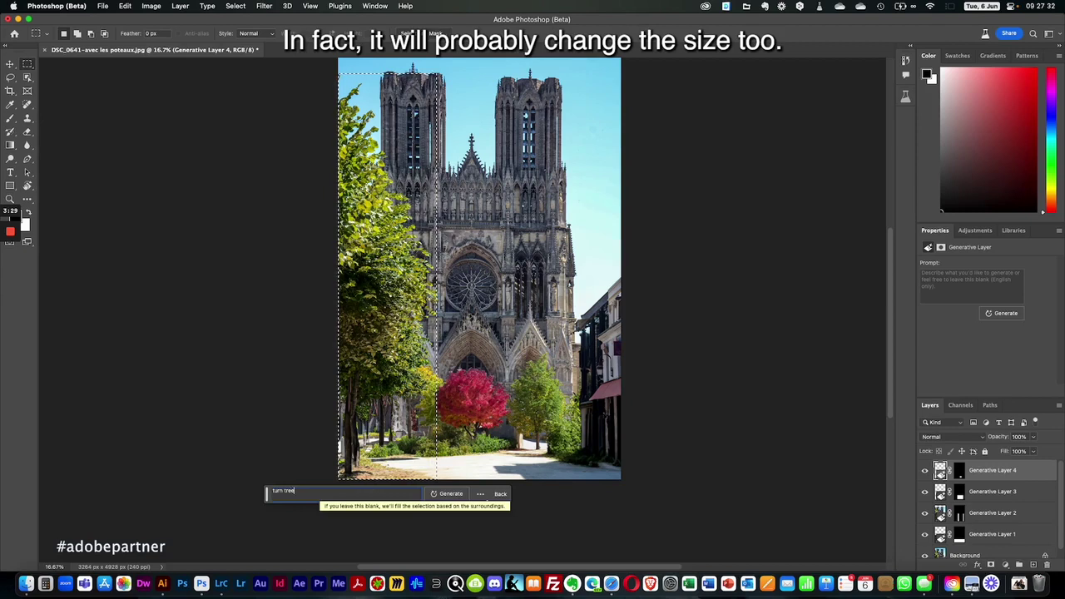
pyautogui.write(' leaves yellow')
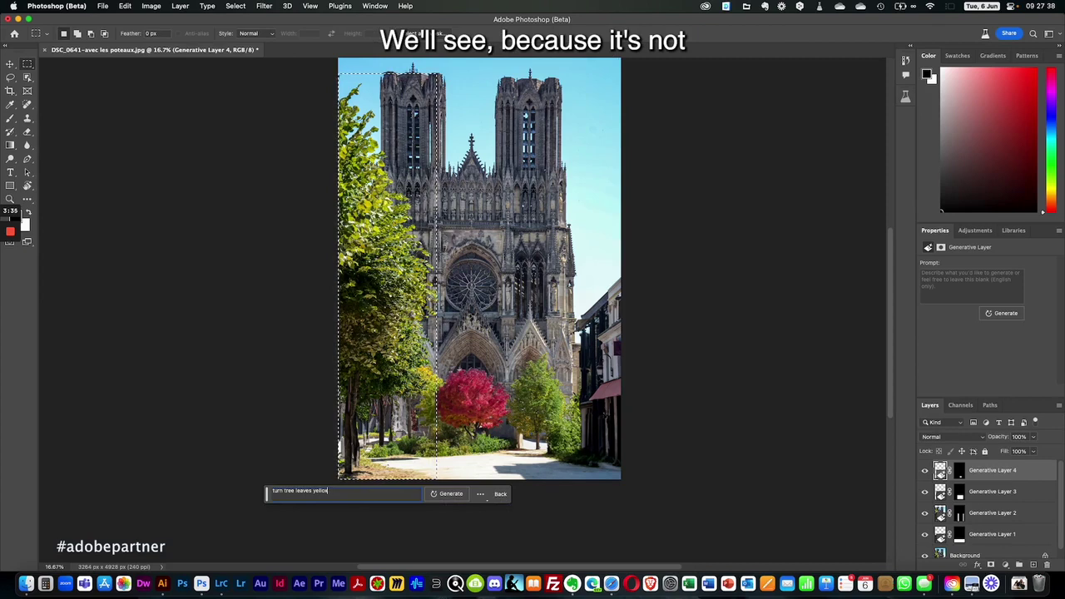
pyautogui.click(436, 495)
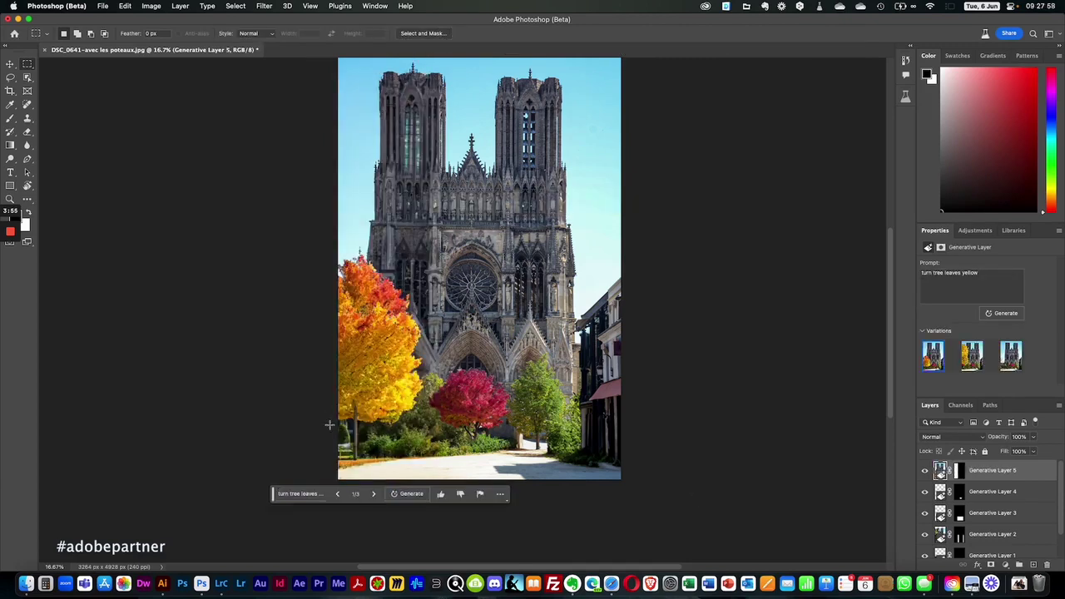
pyautogui.moveTo(314, 409); pyautogui.dragTo(670, 552)
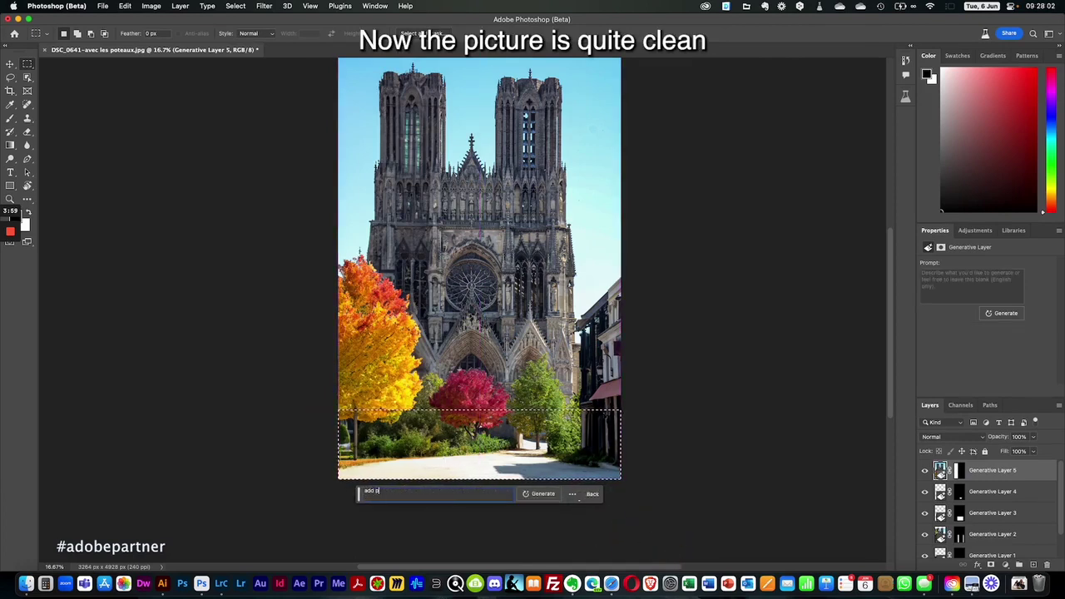
# Step: Generate an 'add people in foreground' fill on the bottom street strip
pyautogui.write('eople in fore')
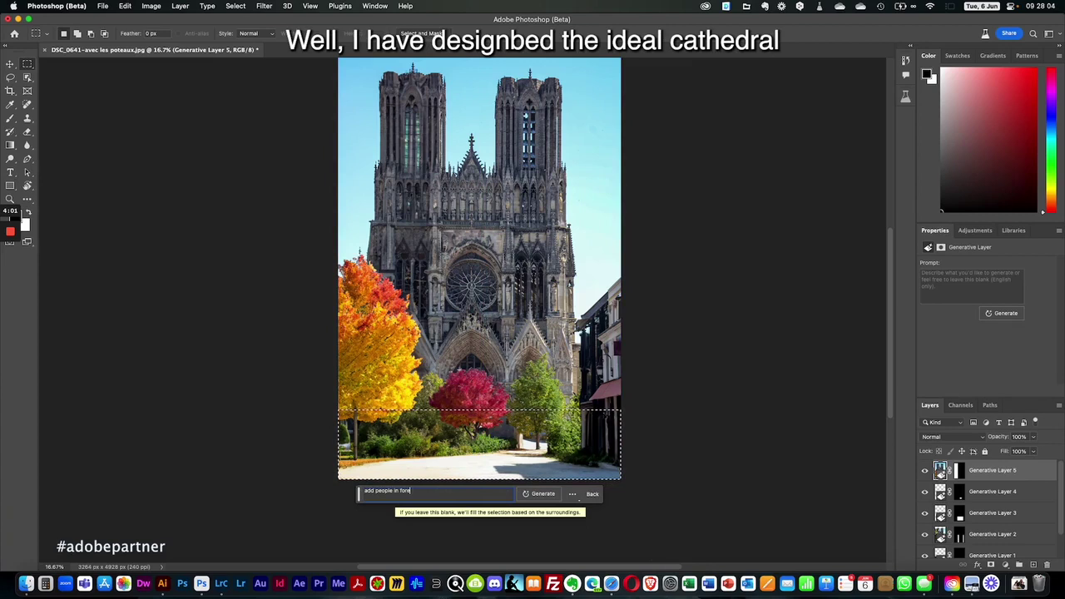
pyautogui.write('ground')
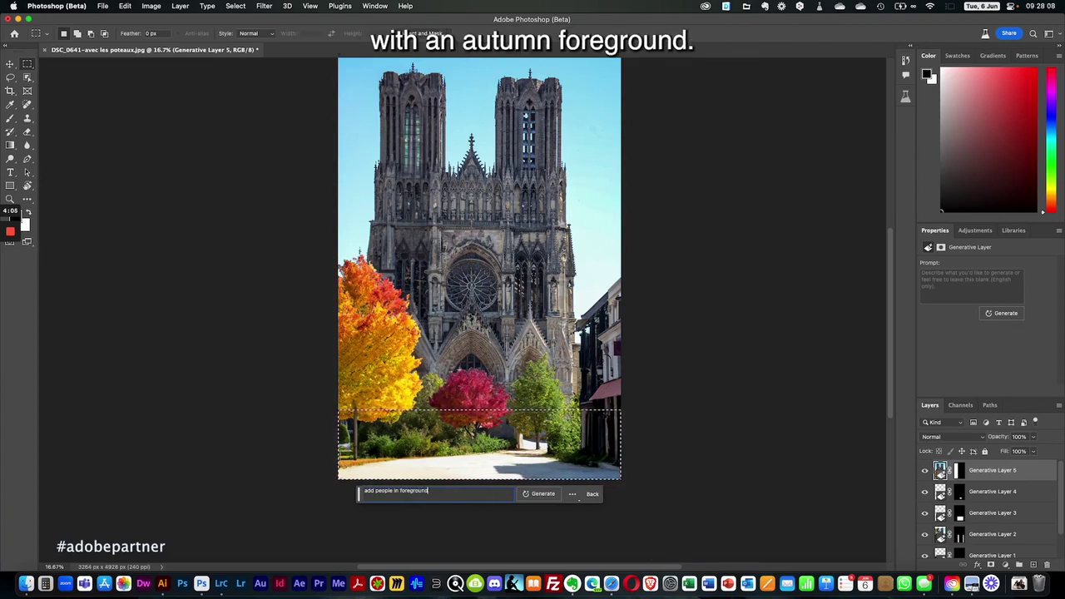
pyautogui.click(540, 493)
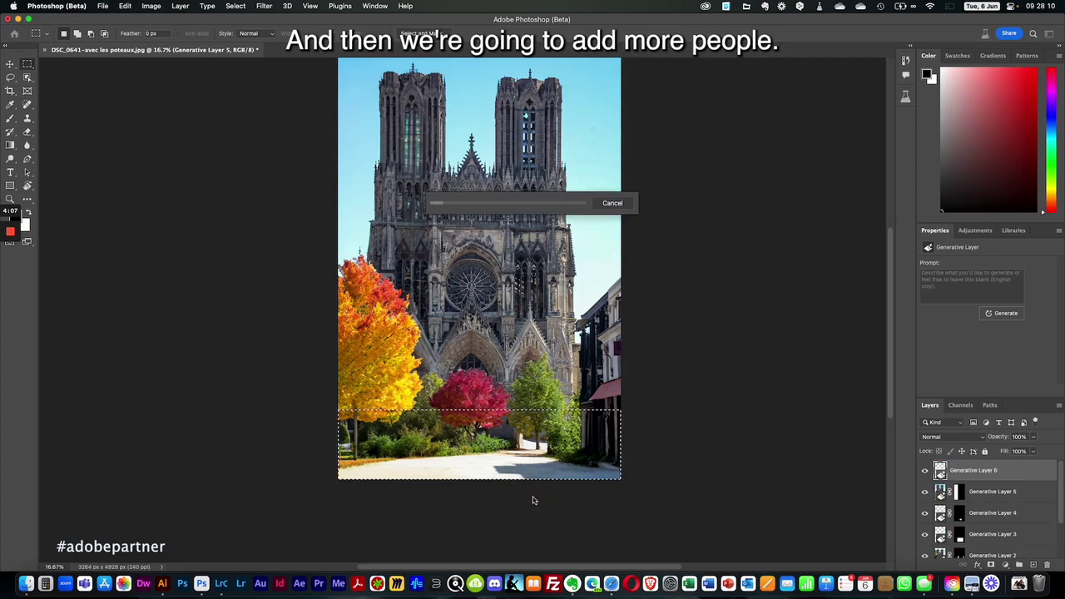